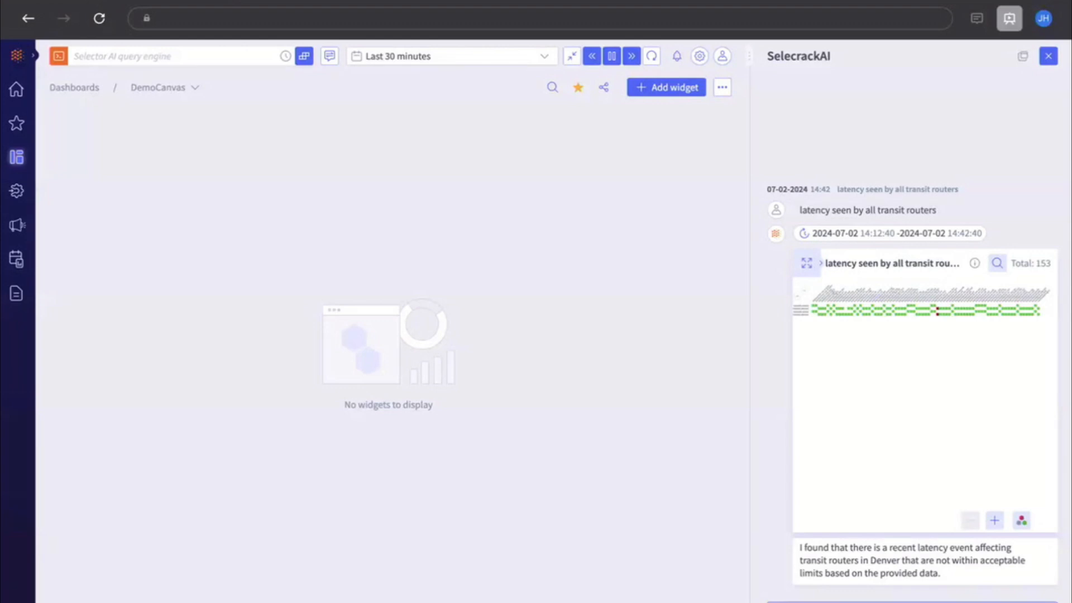
# Copy the 'latency seen by all transit routers' result from the assistant to the DemoCanvas dashboard
pyautogui.moveTo(821, 263)
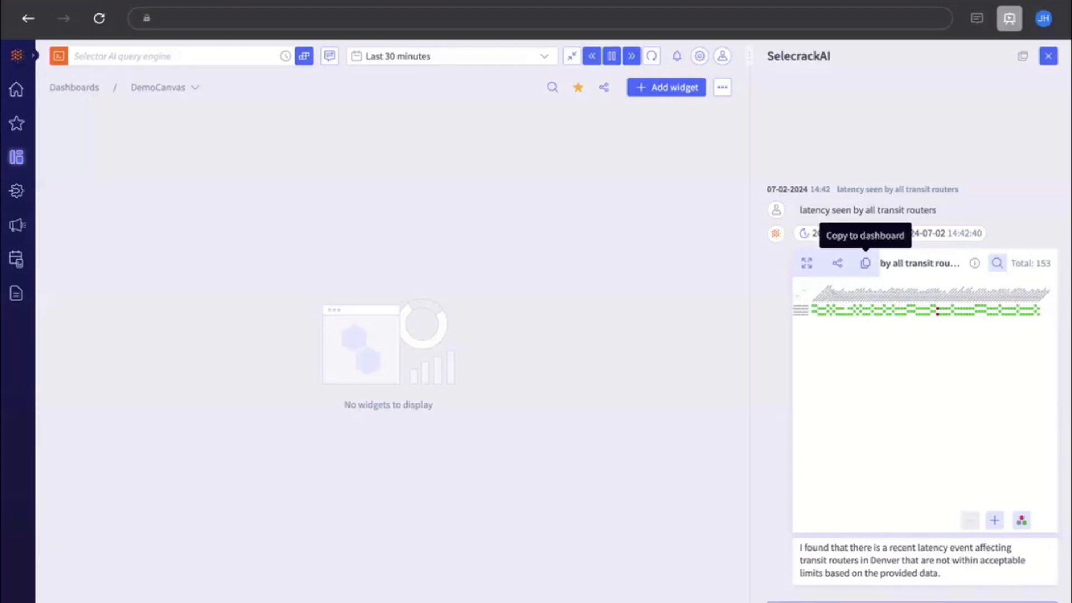
pyautogui.click(865, 263)
pyautogui.click(757, 426)
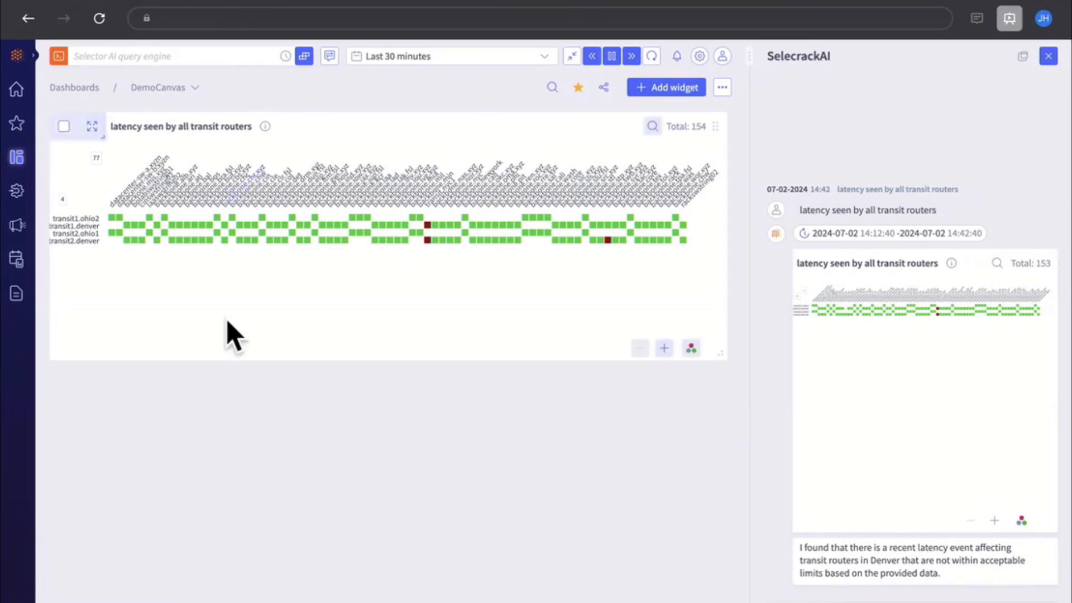
# Show the query behind the latency result in the assistant panel
pyautogui.moveTo(16, 225)
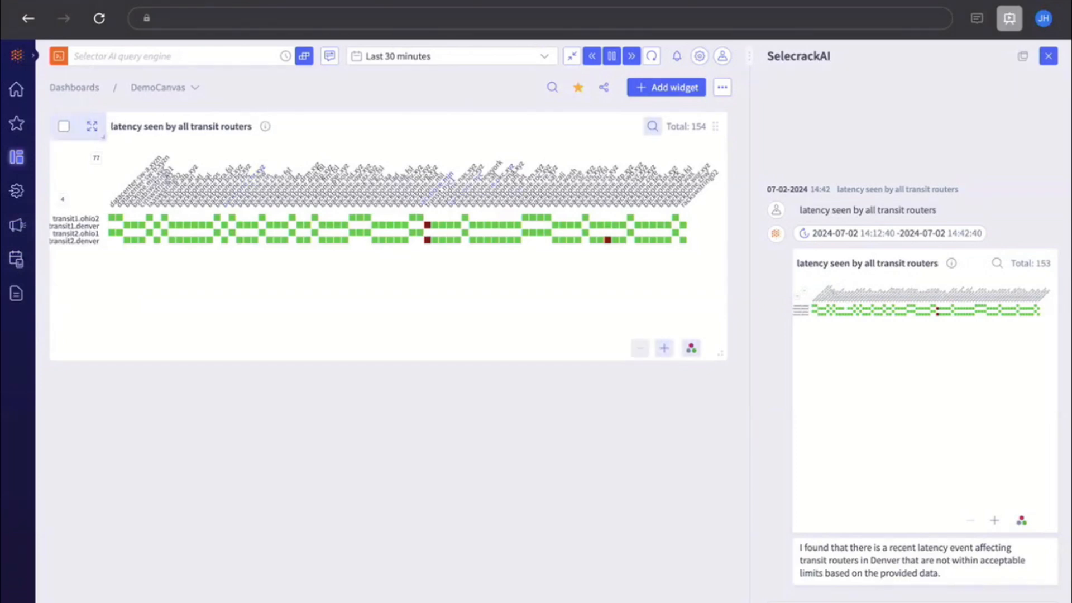
pyautogui.moveTo(427, 240)
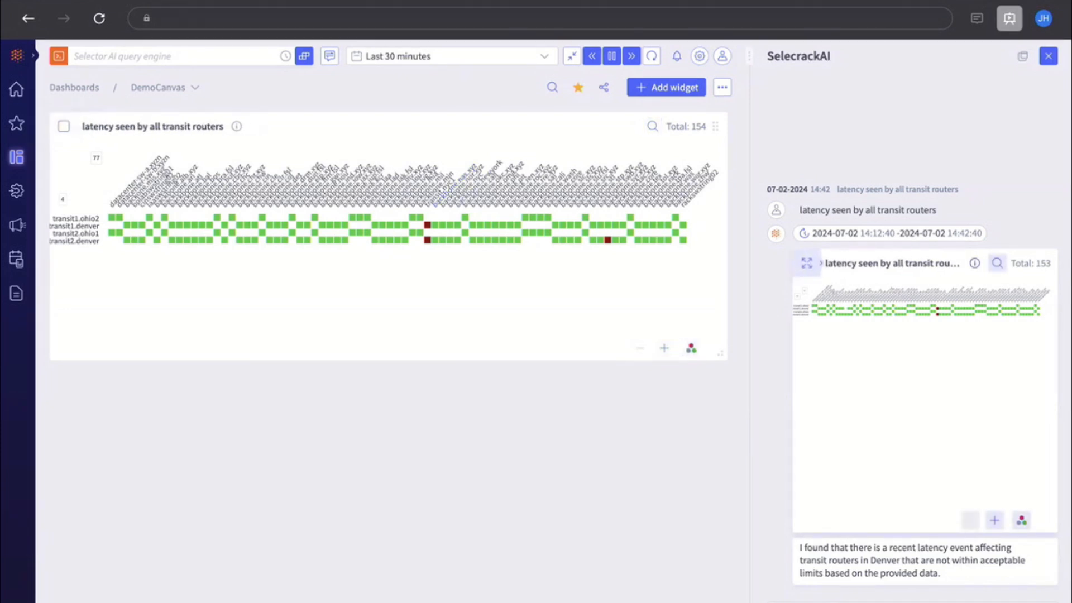
pyautogui.click(974, 263)
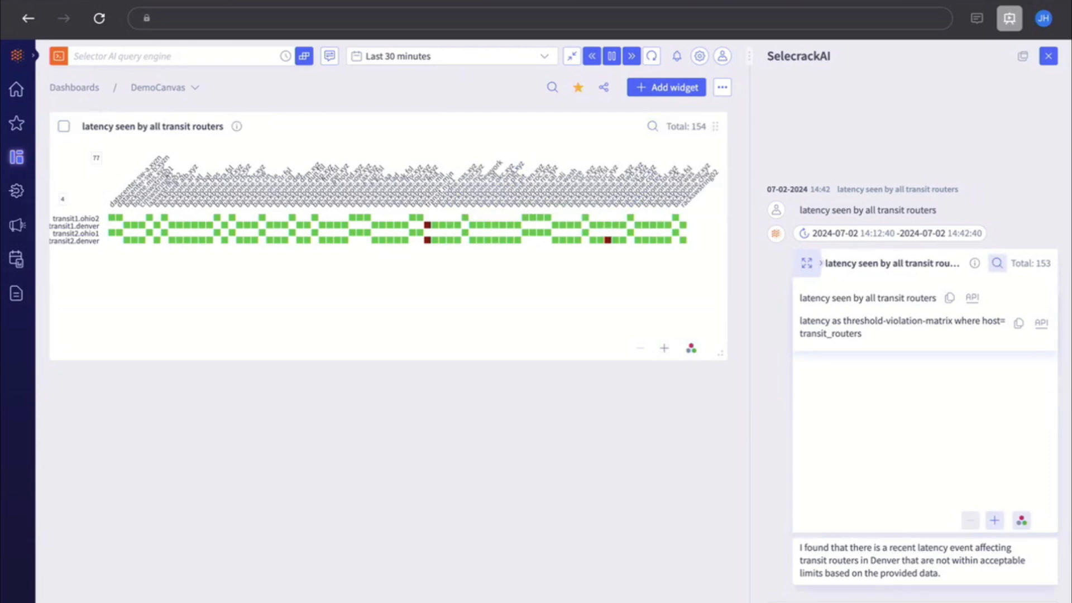
# Ask the assistant for the network topology
pyautogui.click(912, 602)
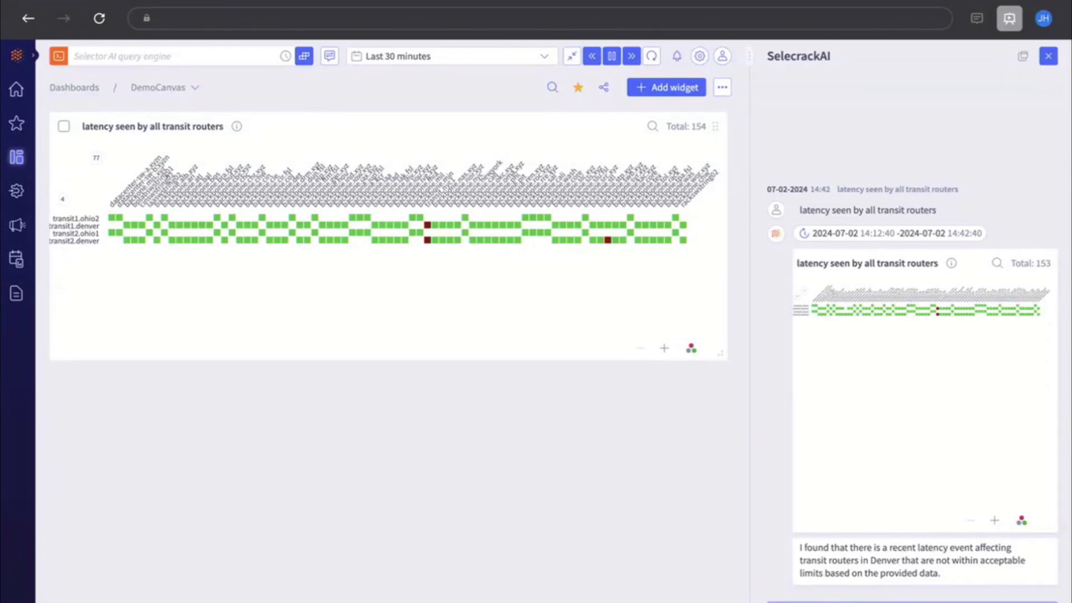
pyautogui.press('Return')
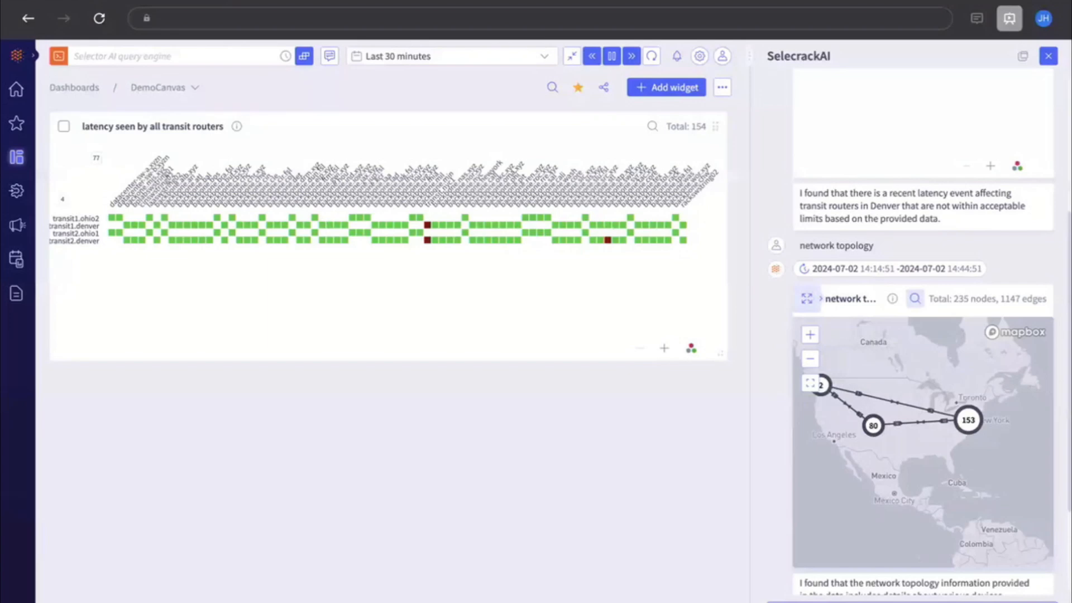
# Copy the 'network topology' map result to the DemoCanvas dashboard
pyautogui.moveTo(810, 251)
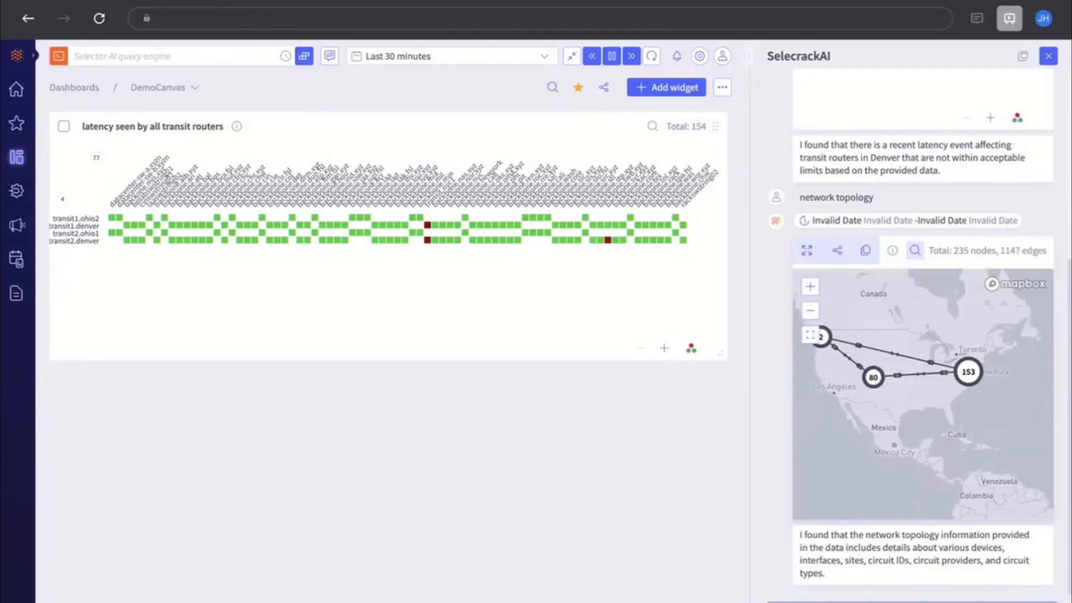
pyautogui.click(865, 250)
pyautogui.click(759, 426)
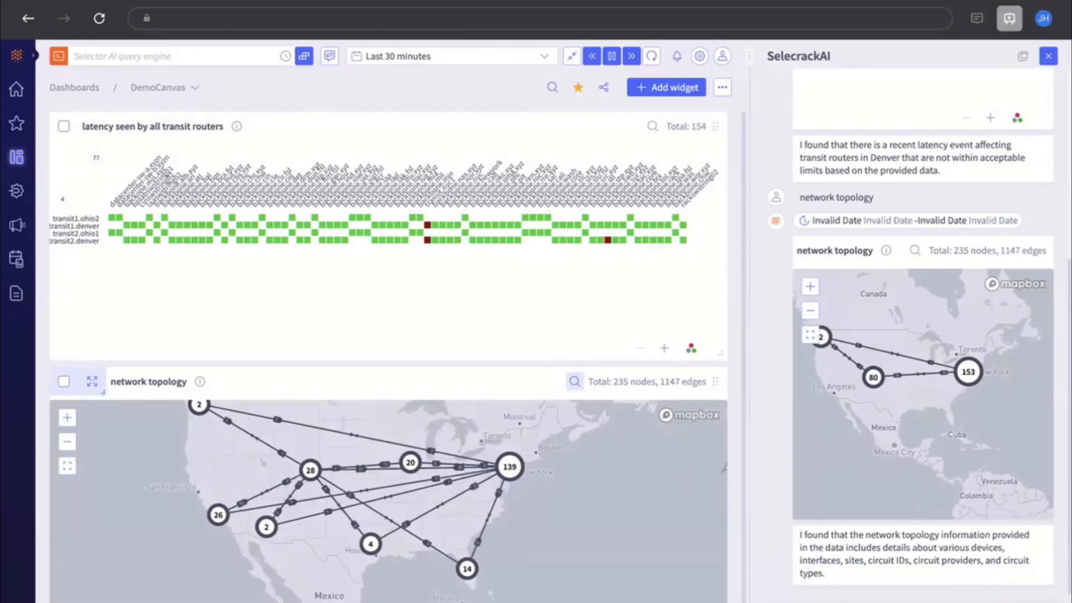
pyautogui.scroll(3, 920, 380)
pyautogui.scroll(-5, 920, 379)
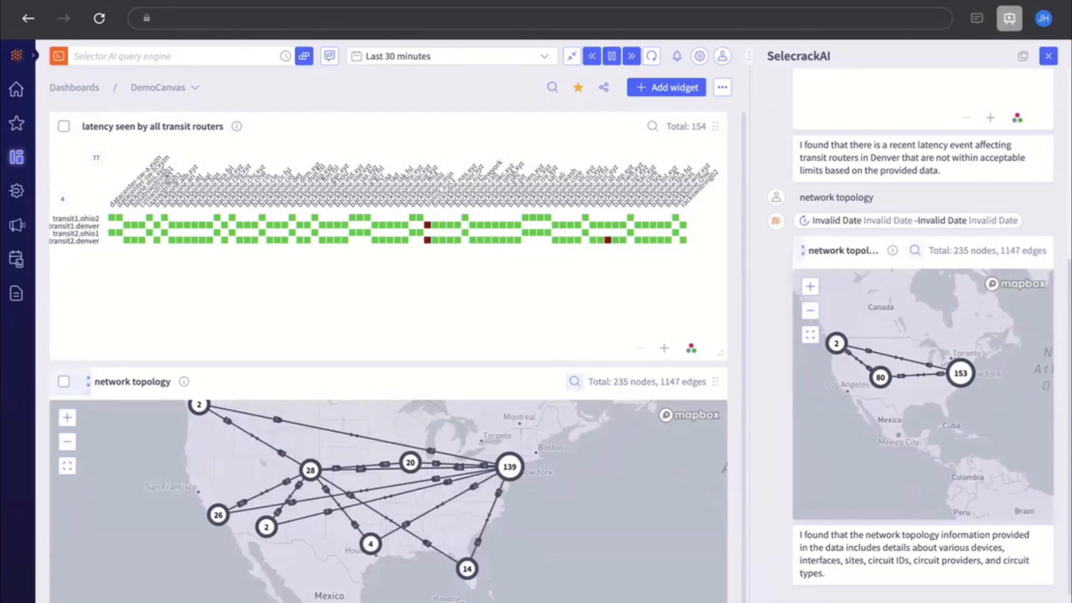
# Review the network topology query and ask the assistant for the network topology around dnvr
pyautogui.click(893, 251)
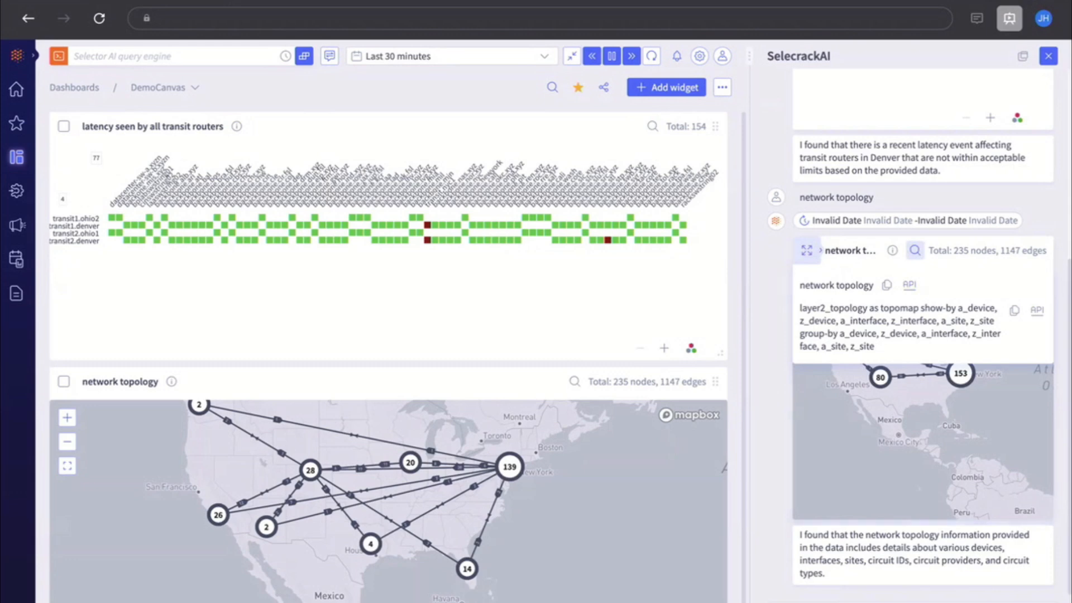
pyautogui.click(1037, 311)
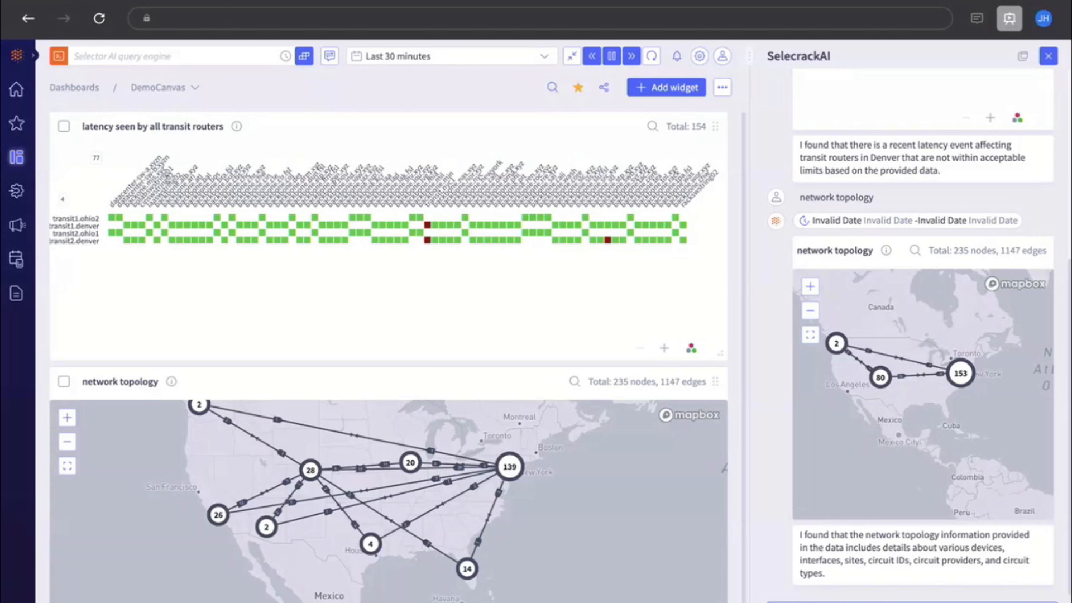
pyautogui.press('Return')
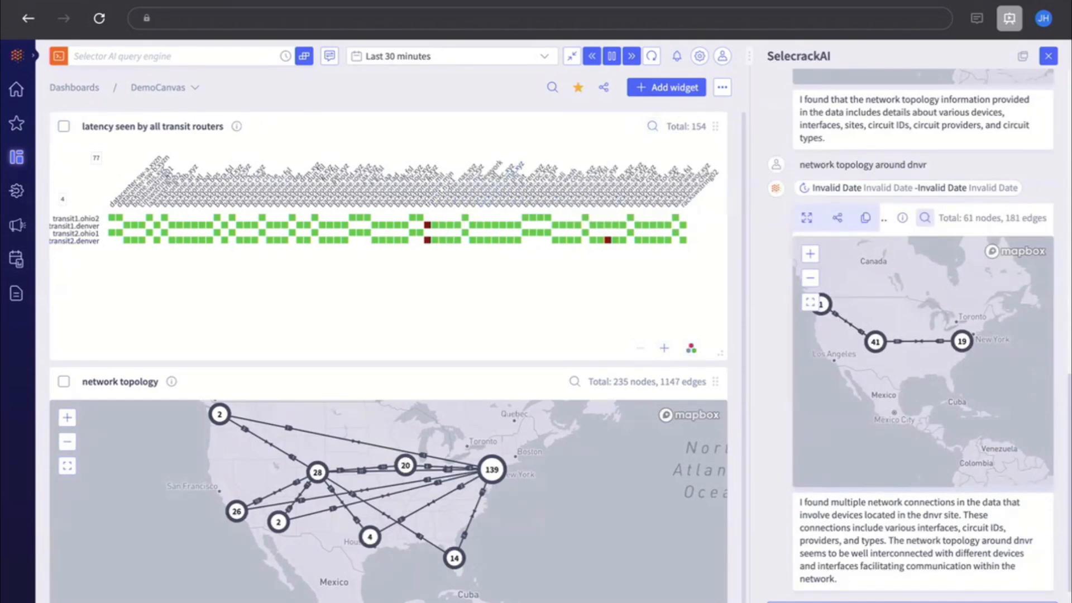
# Copy the 'network topology around dnvr' map result to the DemoCanvas dashboard
pyautogui.click(854, 217)
pyautogui.click(758, 426)
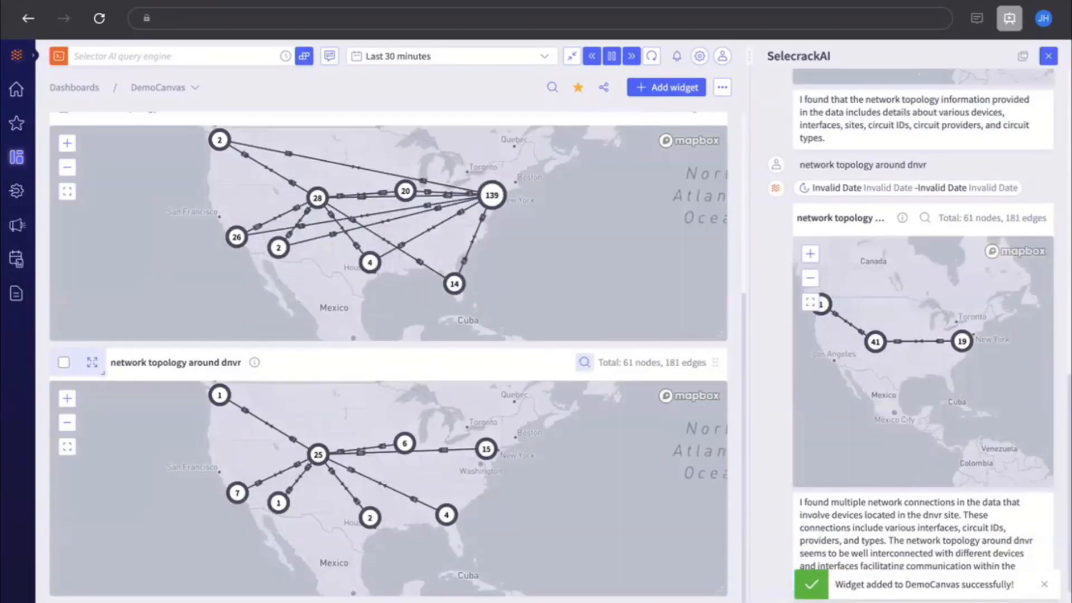
# Examine the dnvr topology widget's query and zoom its map around the central Denver cluster
pyautogui.moveTo(901, 218)
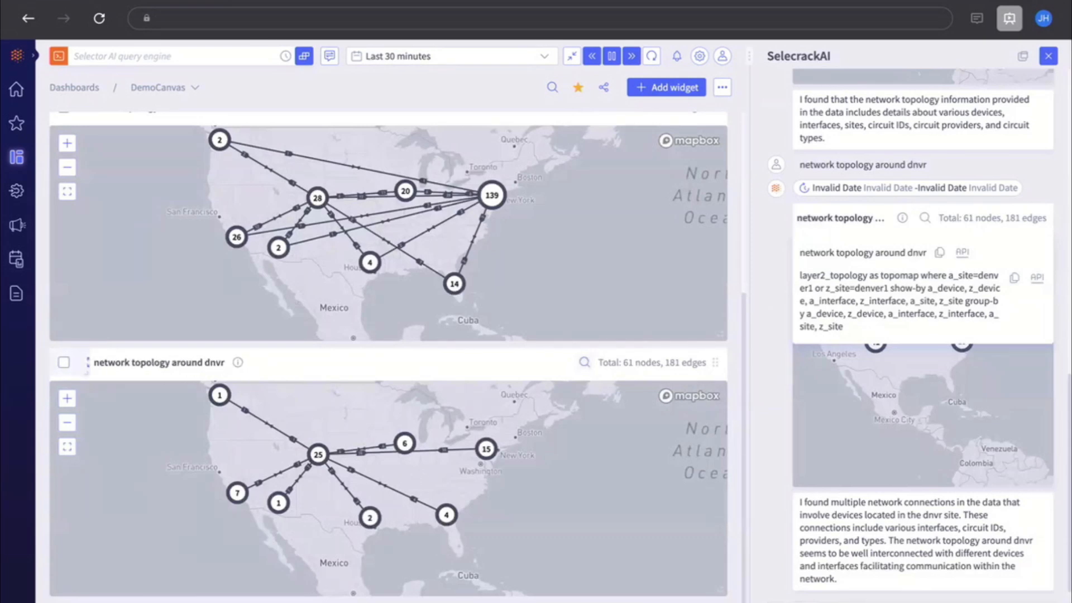
pyautogui.click(521, 500)
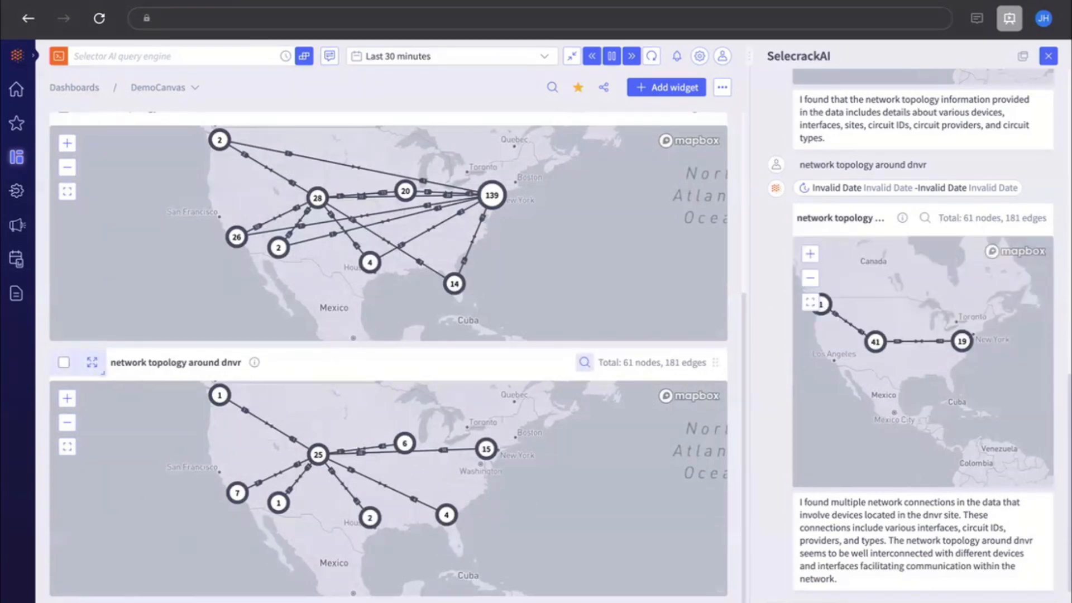
pyautogui.scroll(3, 333, 456)
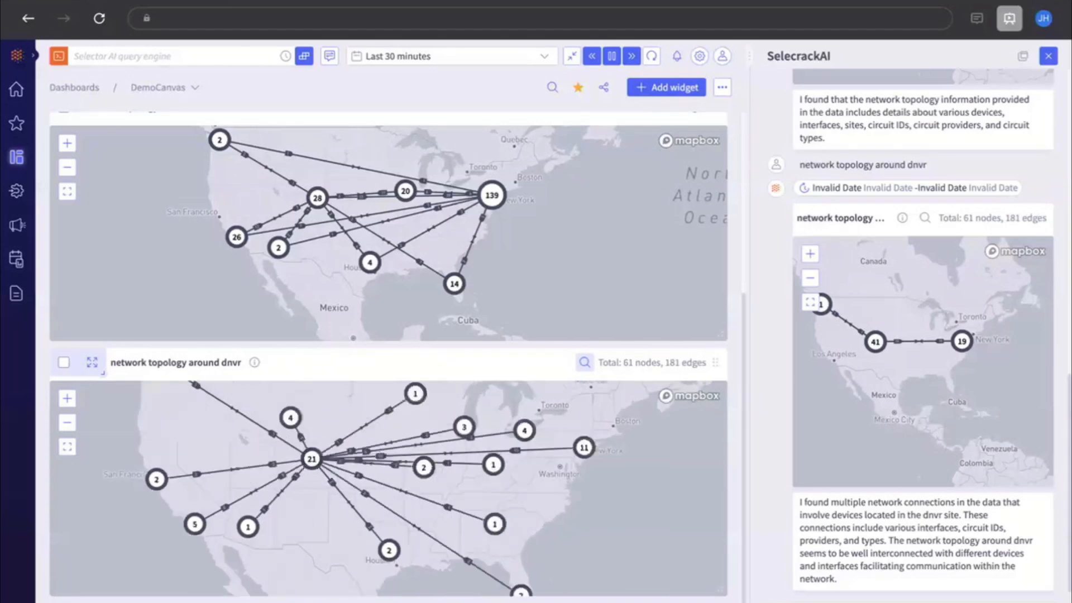
pyautogui.moveTo(312, 458)
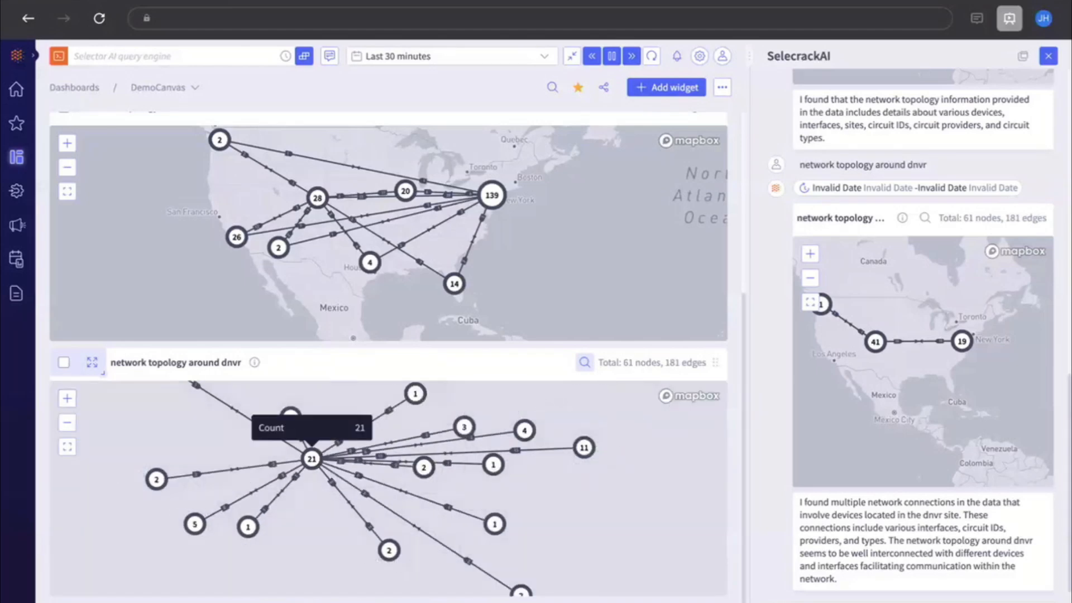
pyautogui.scroll(-2, 311, 458)
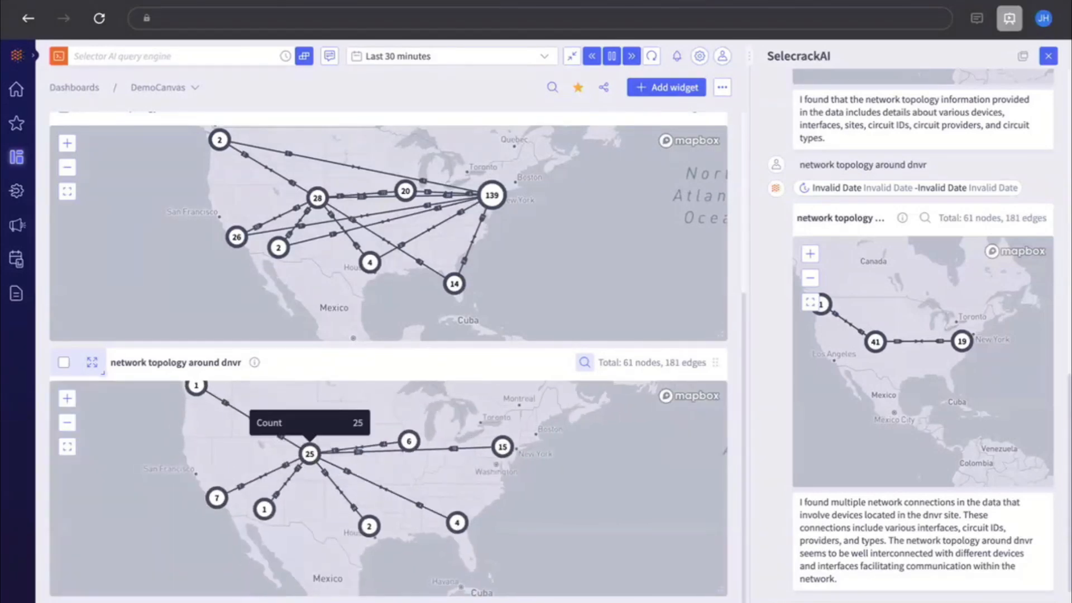
# Open the central Denver cluster's details, view its nodes, edges and topology graph, and close the dialog
pyautogui.click(309, 454)
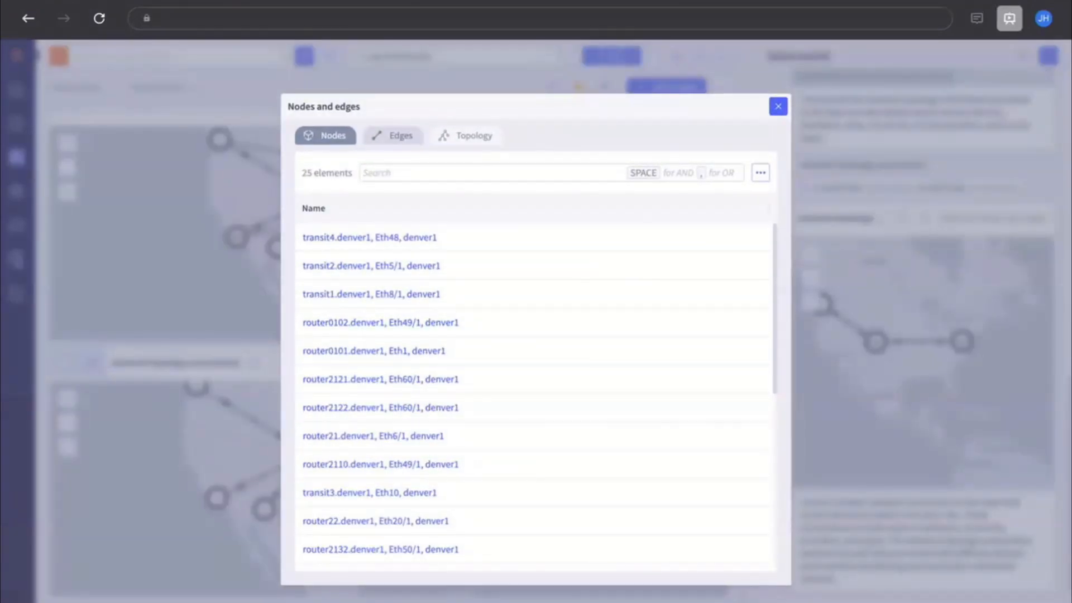
pyautogui.click(388, 134)
pyautogui.click(466, 135)
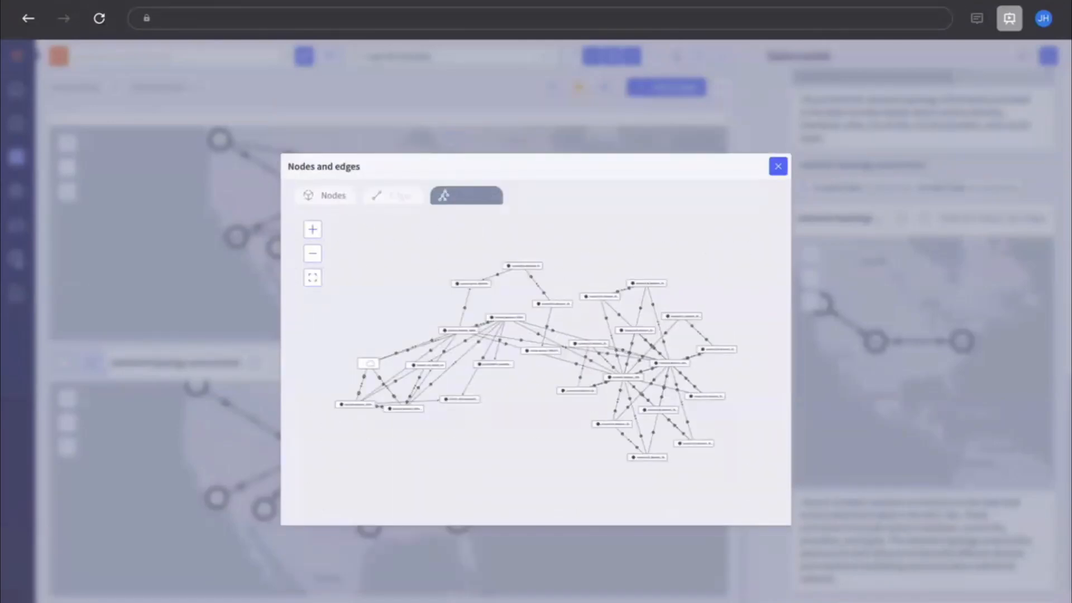
pyautogui.click(778, 166)
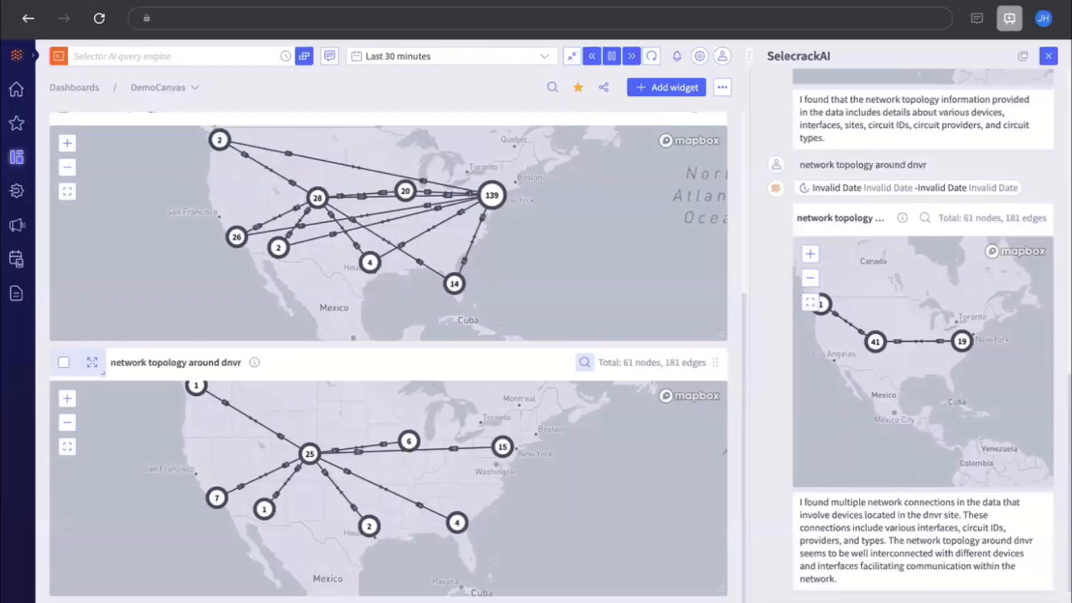
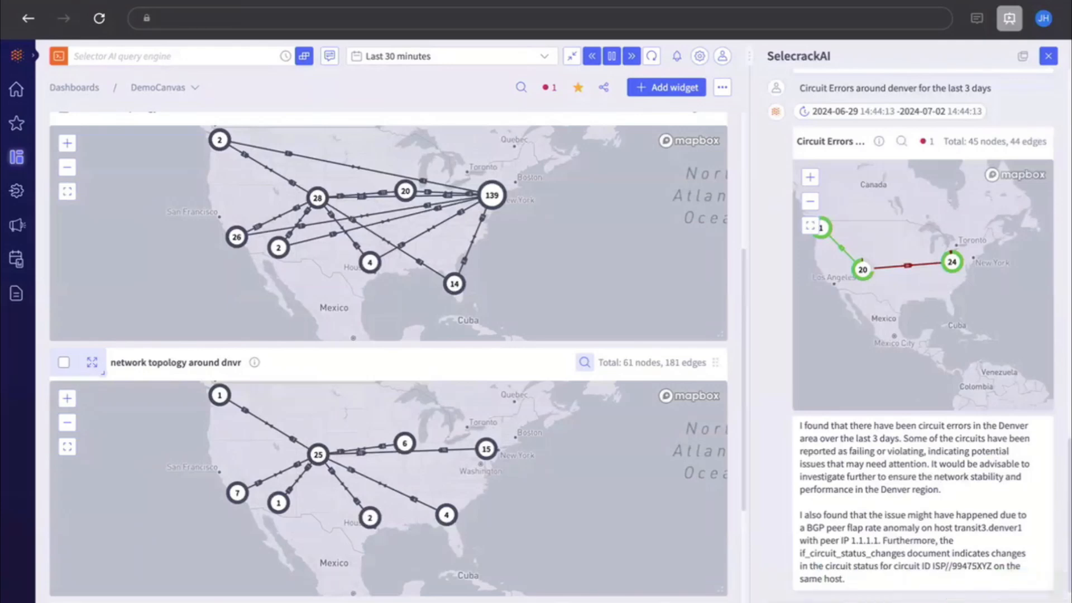
# Examine the Circuit Errors around denver widget's query and filter it to its alerting nodes and edges
pyautogui.scroll(-5, 388, 357)
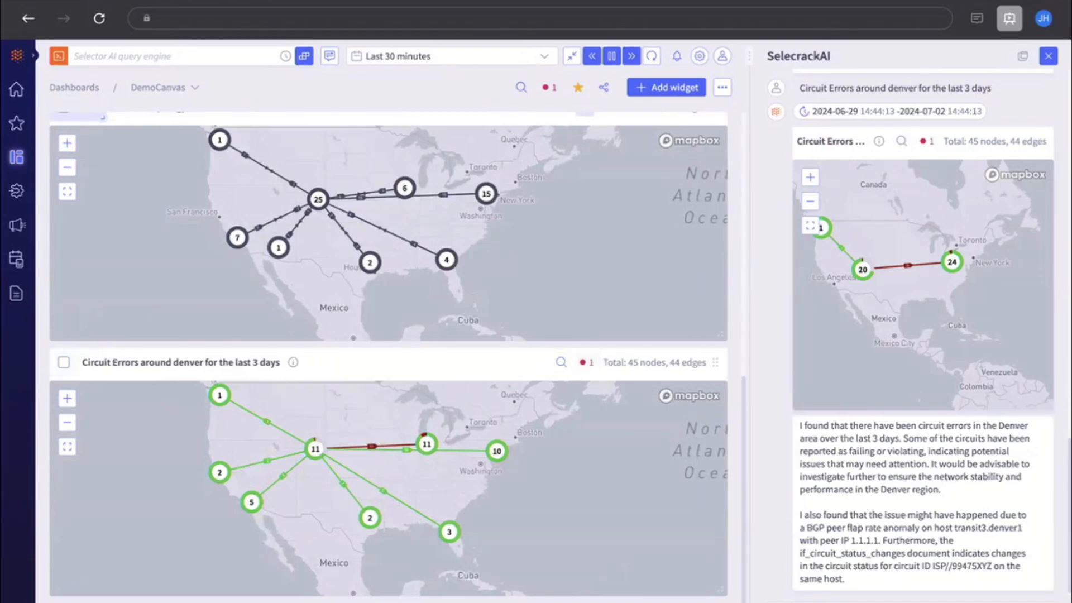
pyautogui.moveTo(879, 141)
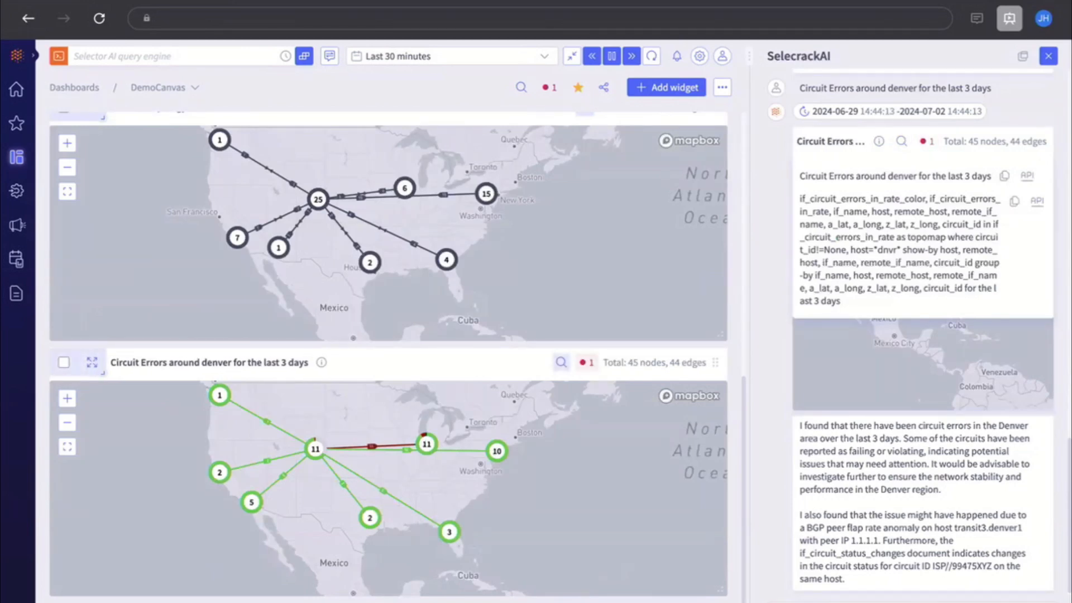
pyautogui.click(583, 363)
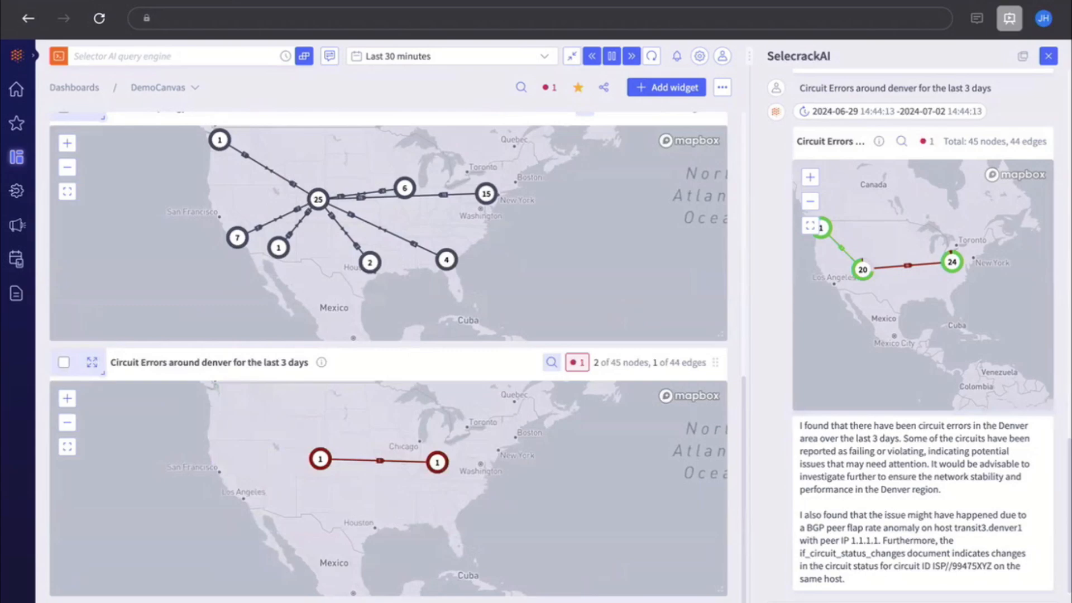
# Open the circuit details for the alerting Denver link and browse through its circuit details dashboard
pyautogui.moveTo(380, 460)
pyautogui.click(380, 460)
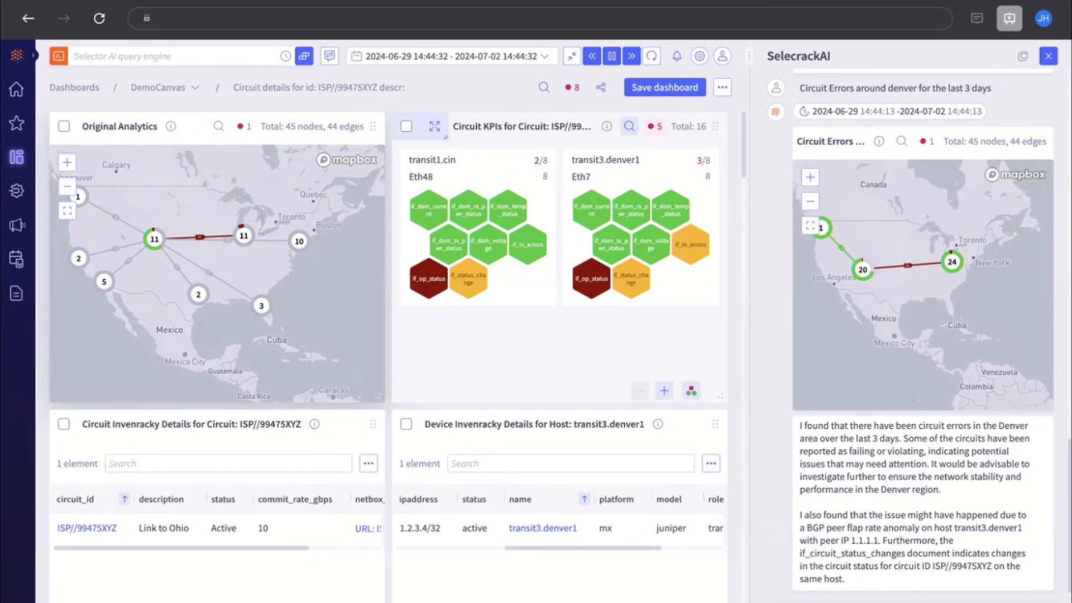
pyautogui.scroll(-5, 616, 180)
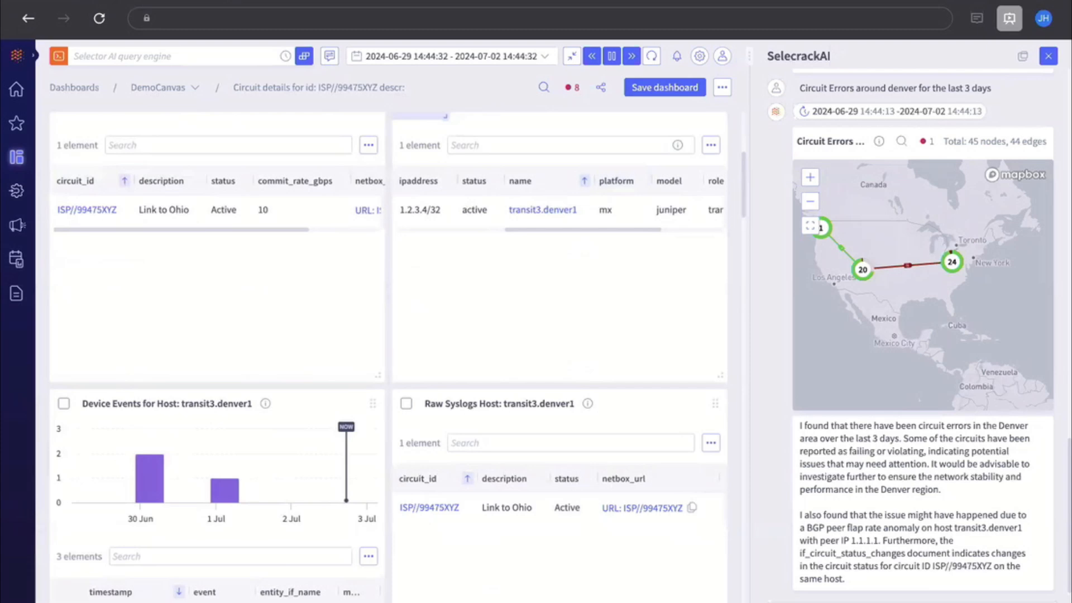
pyautogui.scroll(2, 474, 290)
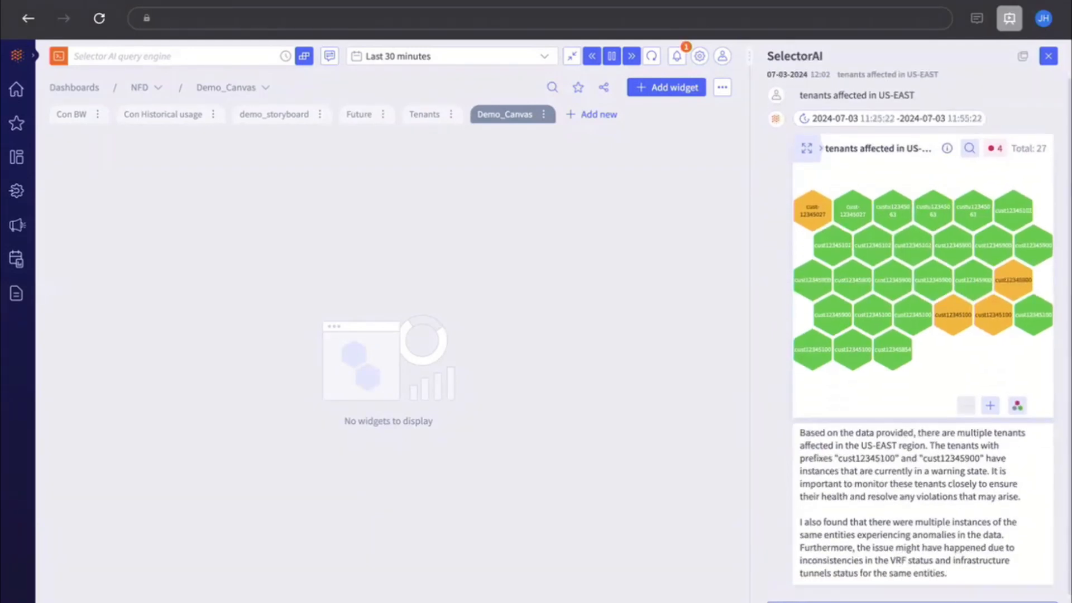
# Examine the queries and tenant entries behind the 'tenants affected in US-EAST' and 'tenants bursting beyond allocation' results
pyautogui.click(947, 148)
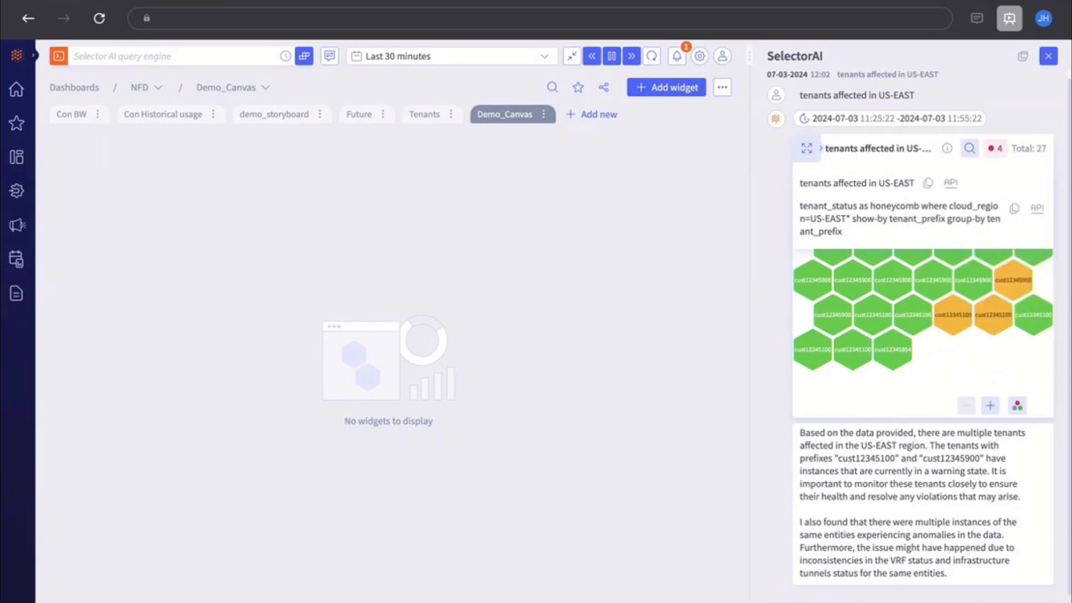
pyautogui.click(922, 374)
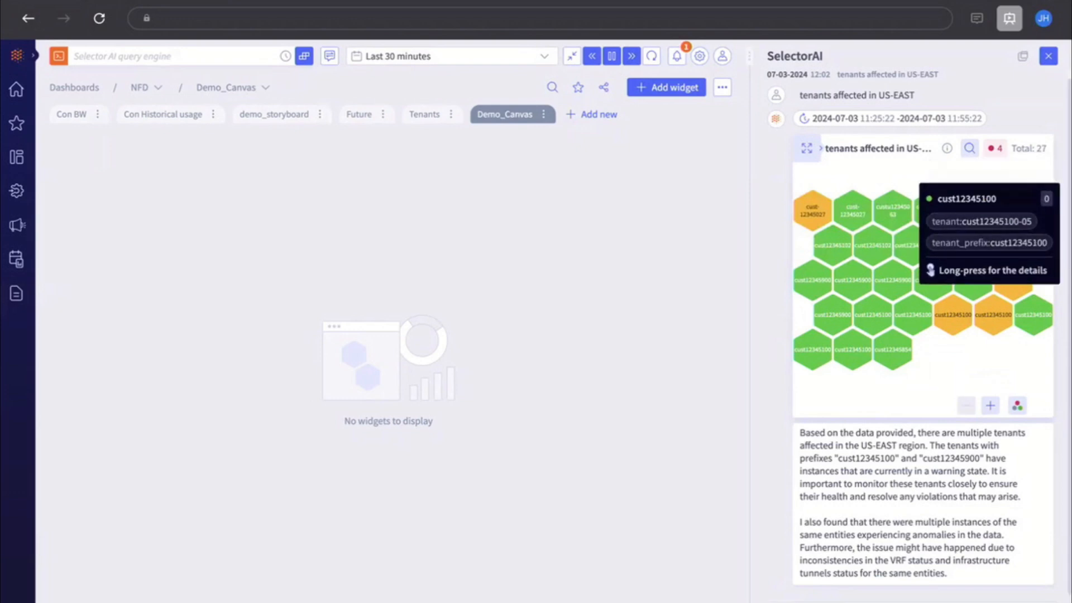
pyautogui.moveTo(995, 324)
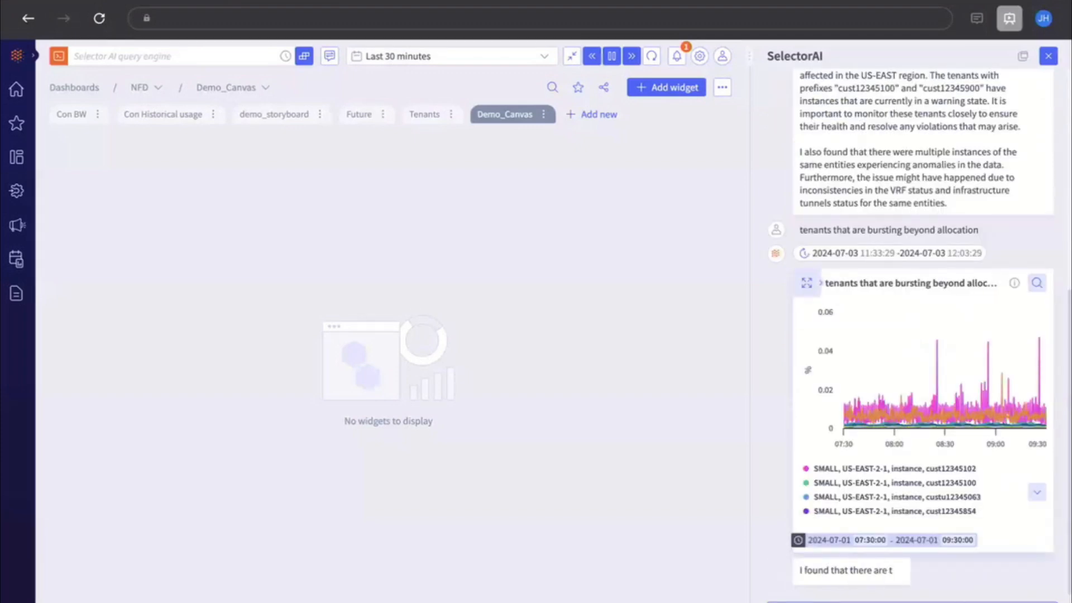
pyautogui.click(1014, 283)
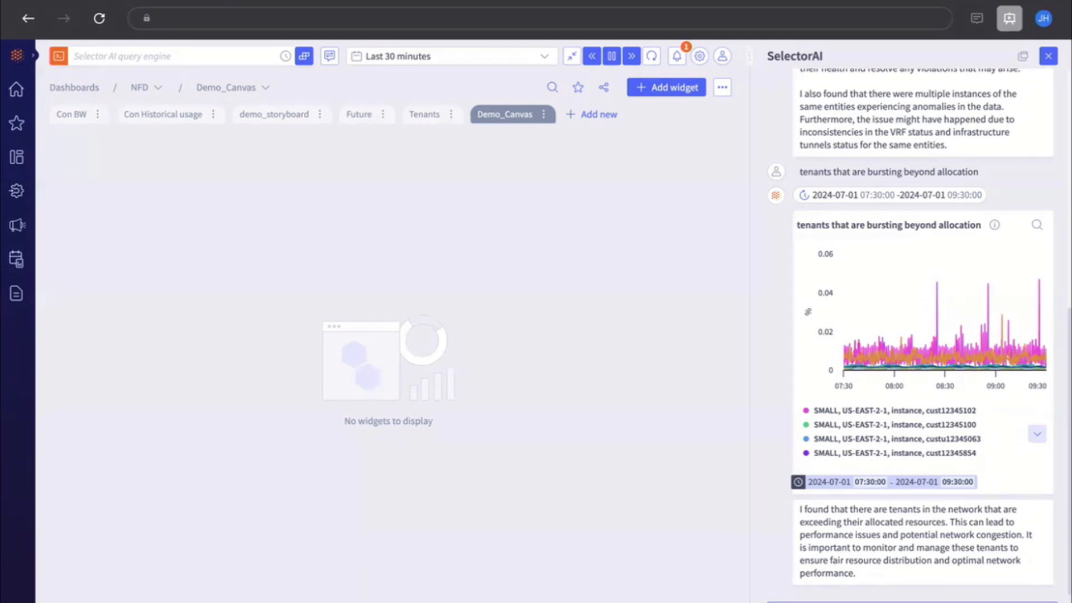
# Ask the assistant for historic usage in the east and copy the resulting line plot to the Demo_Canvas dashboard
pyautogui.press('Return')
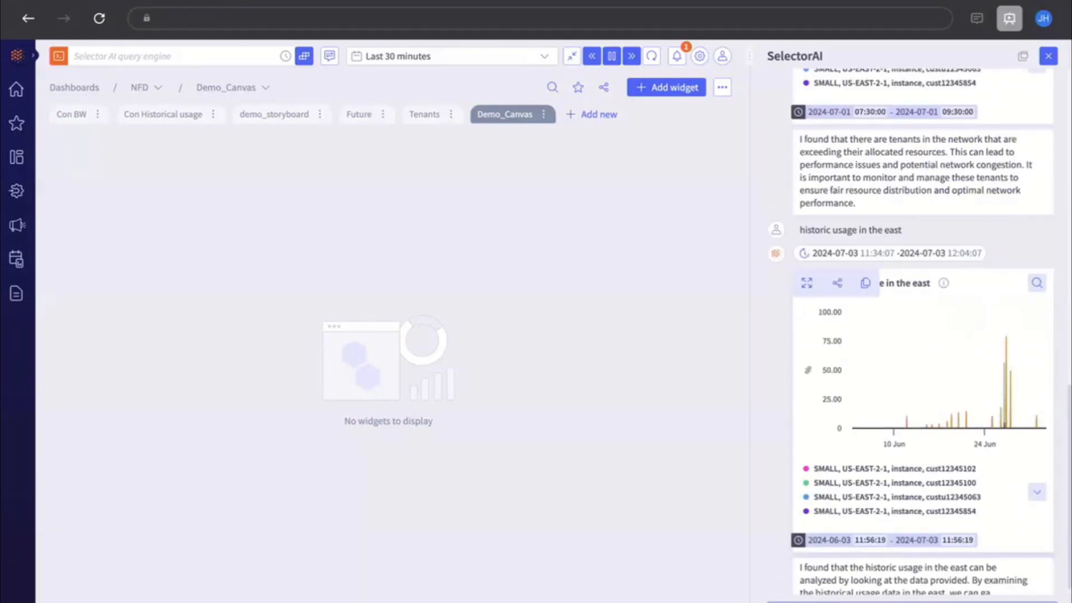
pyautogui.click(865, 282)
pyautogui.click(761, 427)
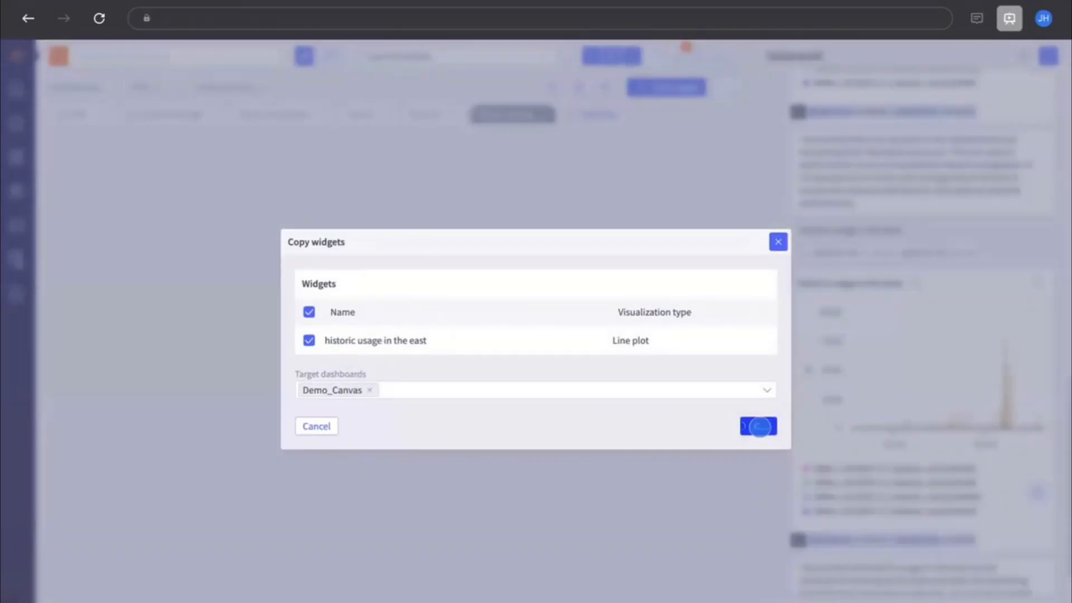
pyautogui.hotkey('ctrl', 'Left')
pyautogui.hotkey('ctrl', 'Right')
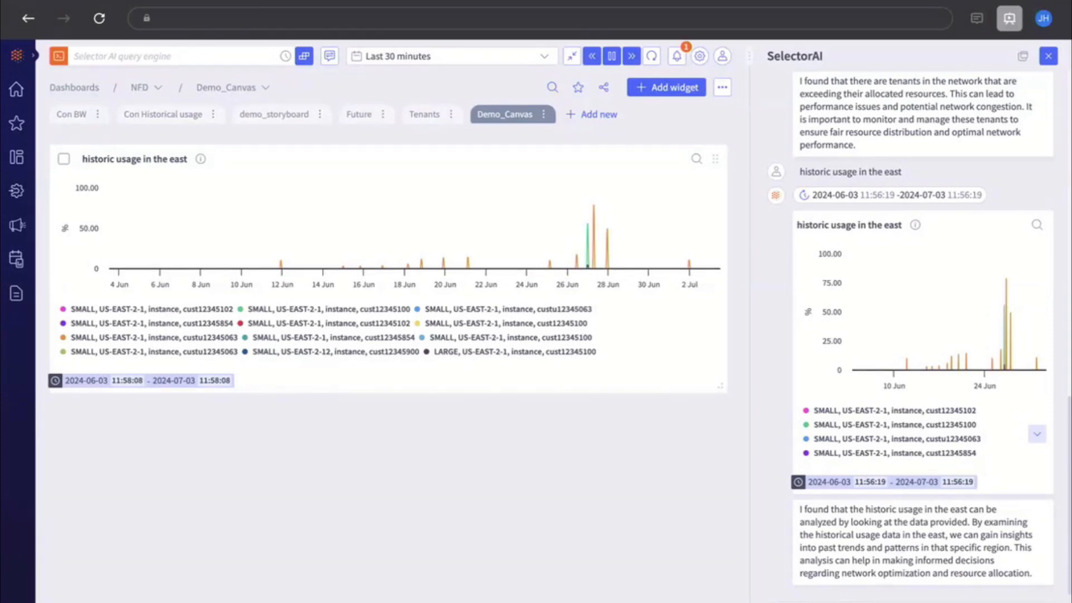
pyautogui.hotkey('ctrl', 'Up')
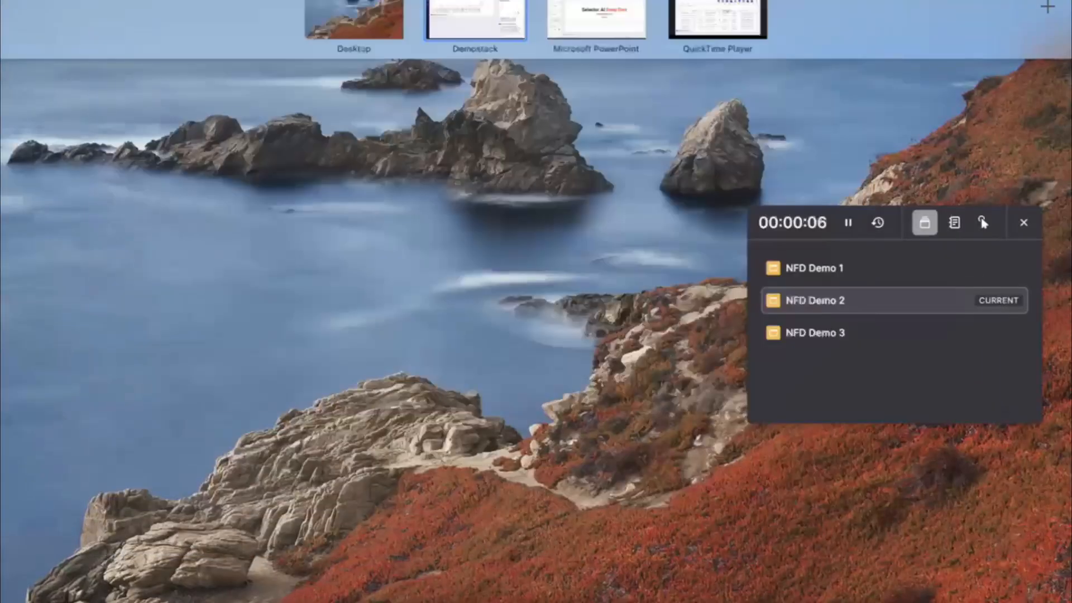
pyautogui.hotkey('ctrl', 'Up')
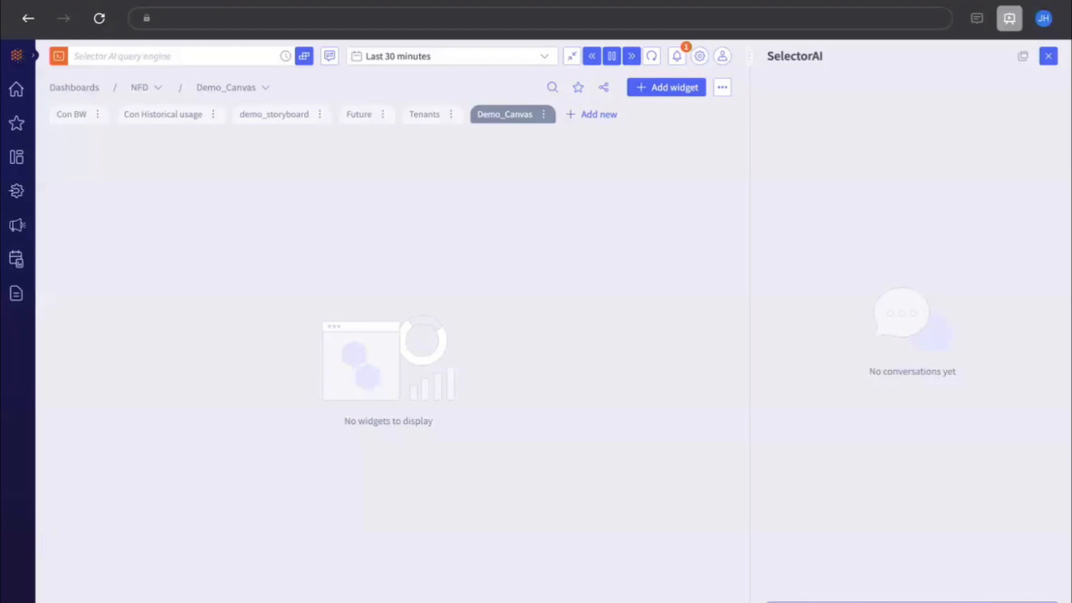
# Ask for projected bandwidth for tenants in US-EAST and copy the resulting chart to the Demo_Canvas dashboard
pyautogui.press('Return')
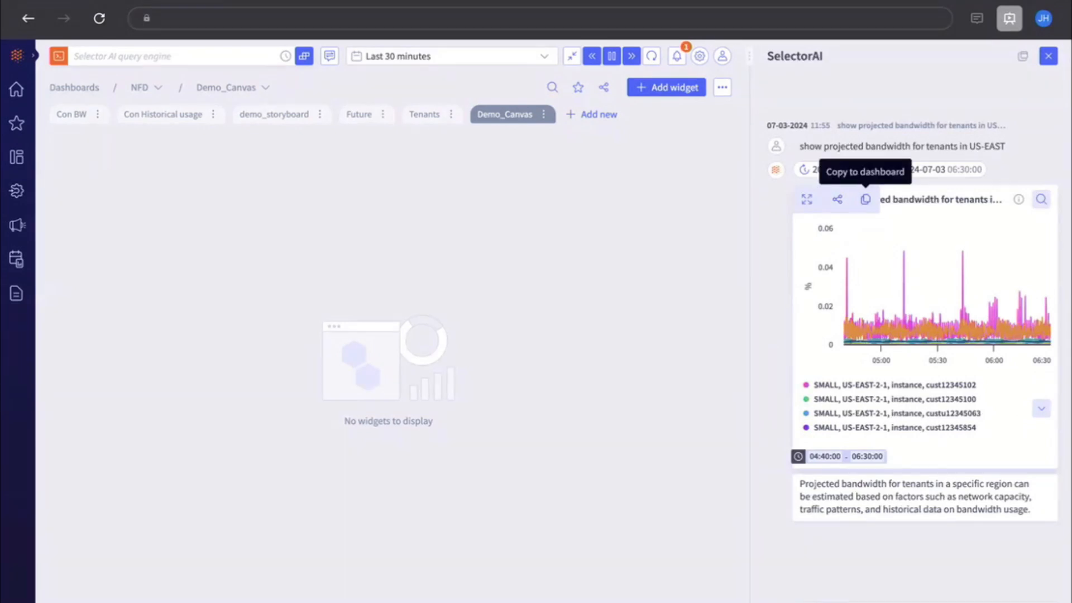
pyautogui.click(866, 200)
pyautogui.click(764, 425)
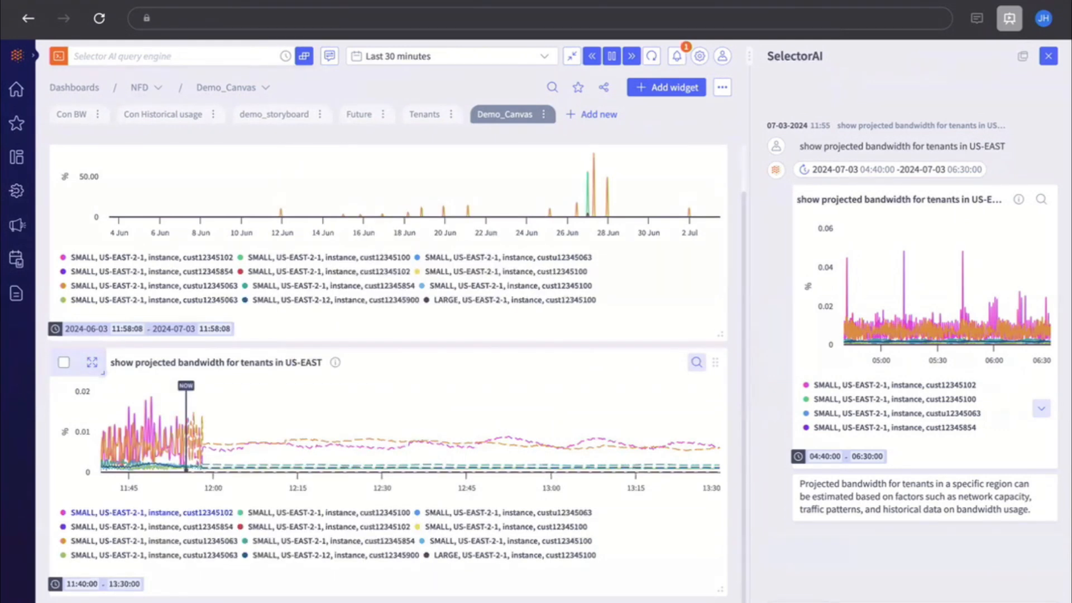
# Isolate the cust12345102 series in both the projected bandwidth and historic usage widgets
pyautogui.click(89, 512)
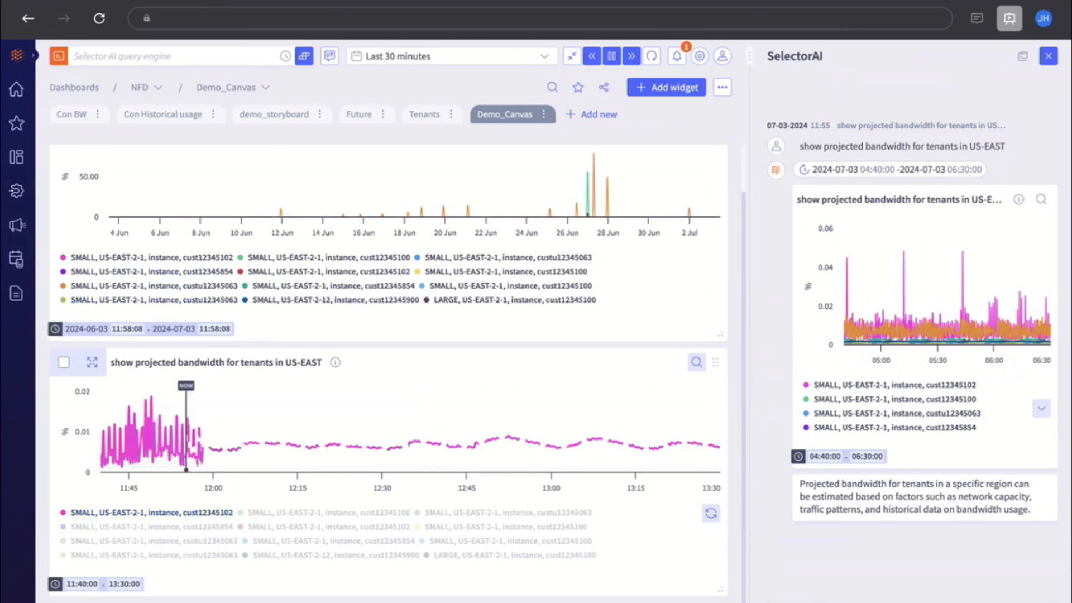
pyautogui.click(125, 257)
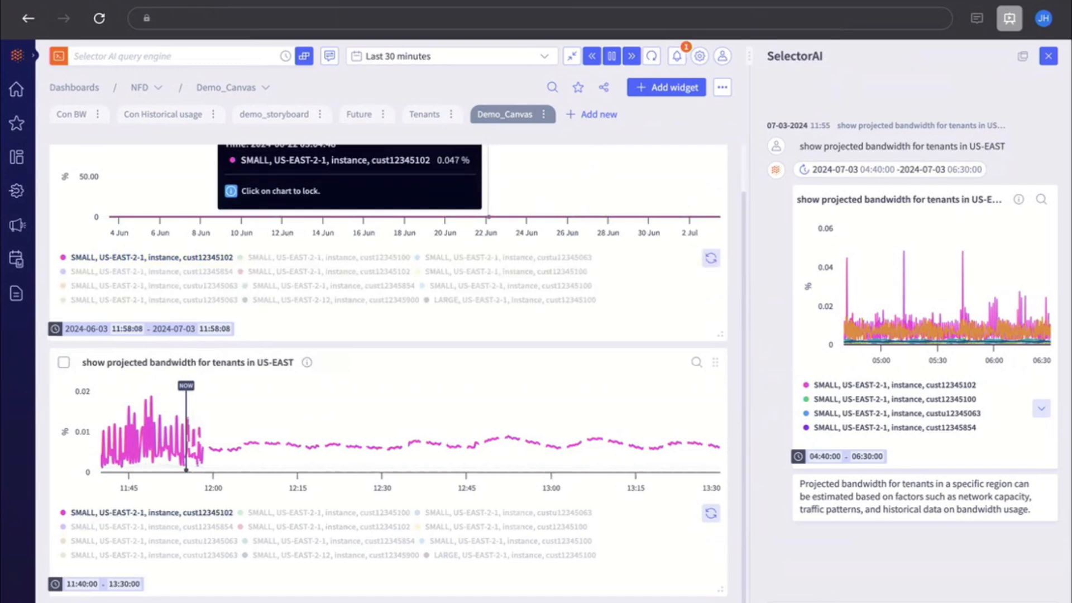
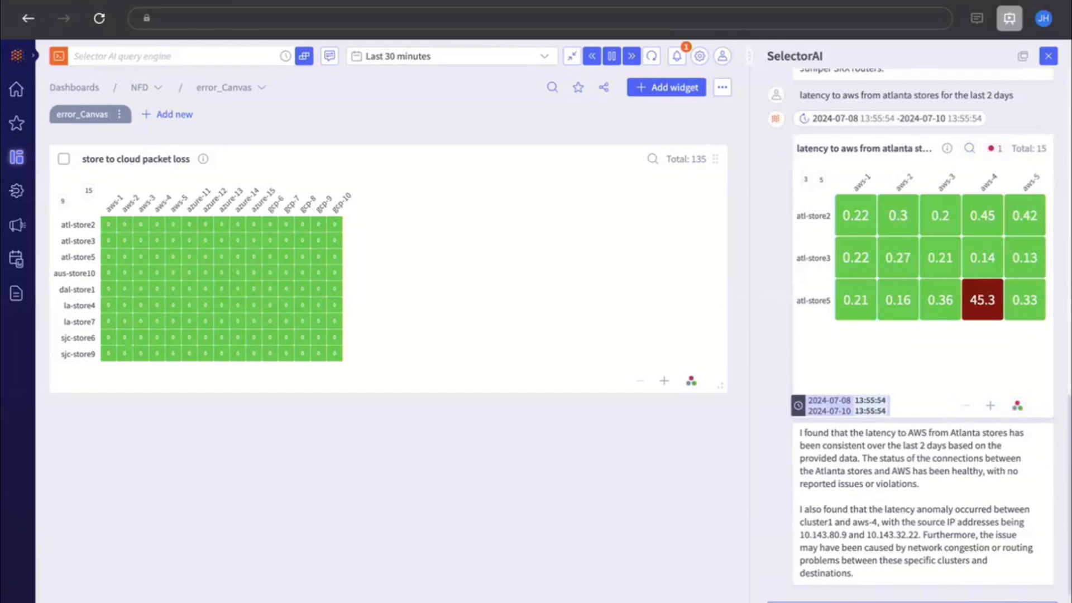
# Copy the 'latency to aws from atlanta stores for the last 2 days' heatmap to the error_Canvas dashboard
pyautogui.moveTo(865, 148)
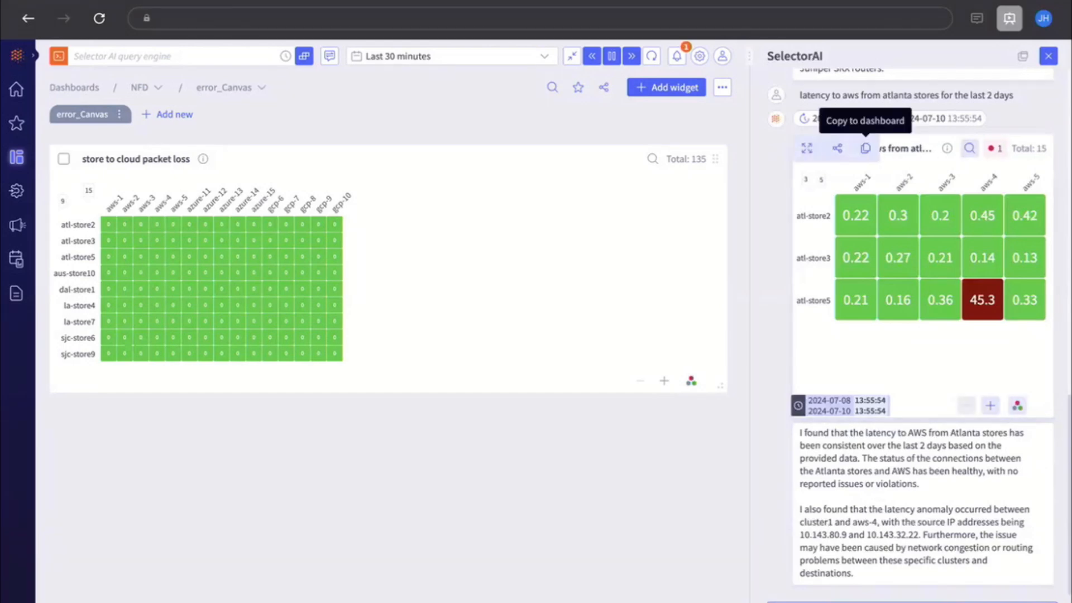
pyautogui.click(865, 149)
pyautogui.click(753, 425)
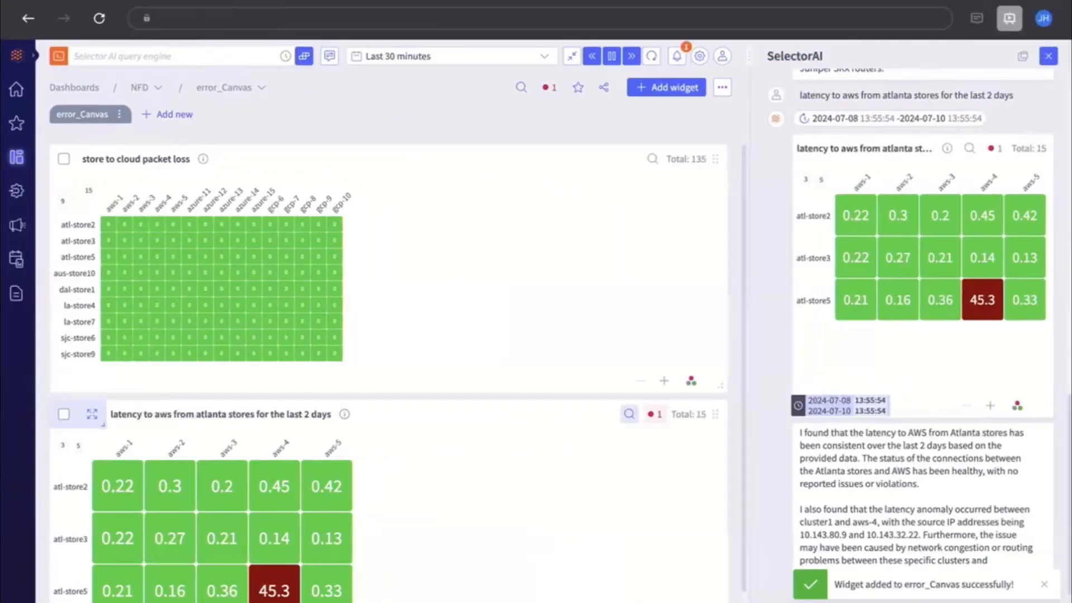
pyautogui.moveTo(345, 413)
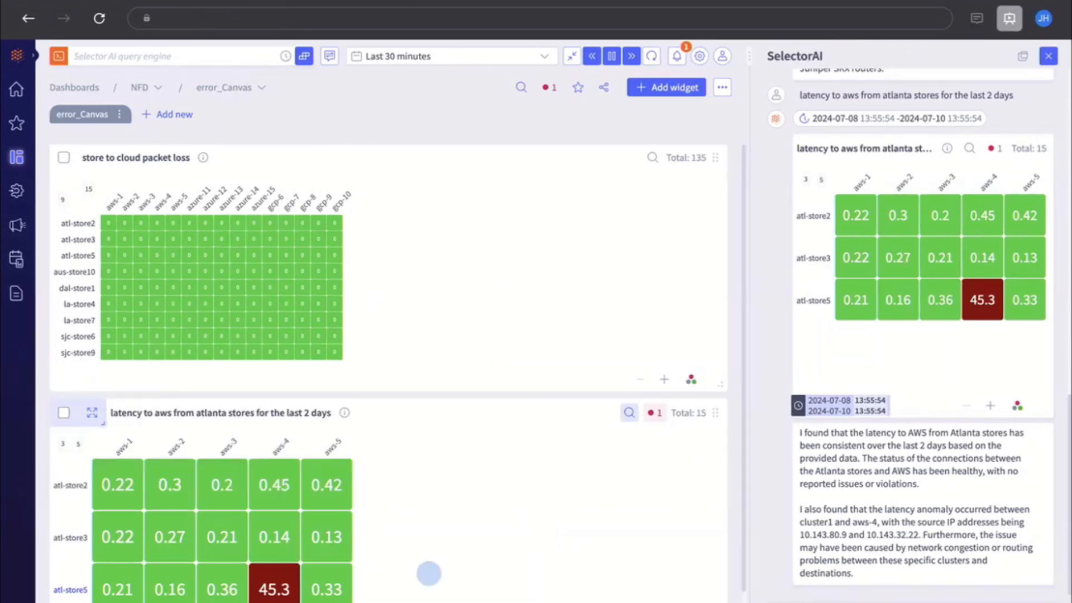
pyautogui.scroll(-1, 429, 573)
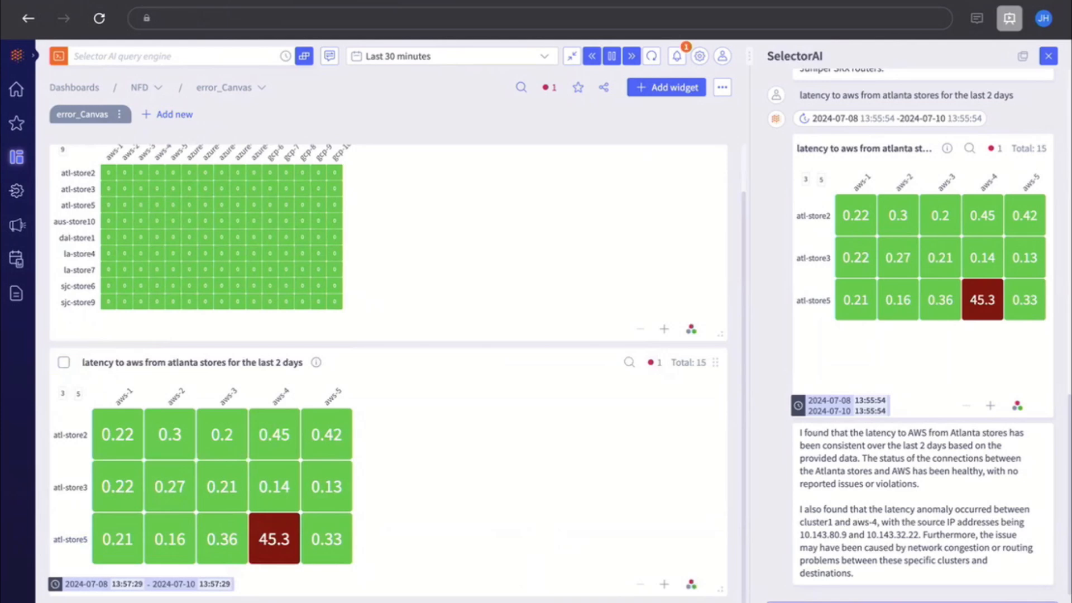
# Submit the 'errors seen on providers' question and copy the resulting chart to the error_Canvas dashboard
pyautogui.press('Return')
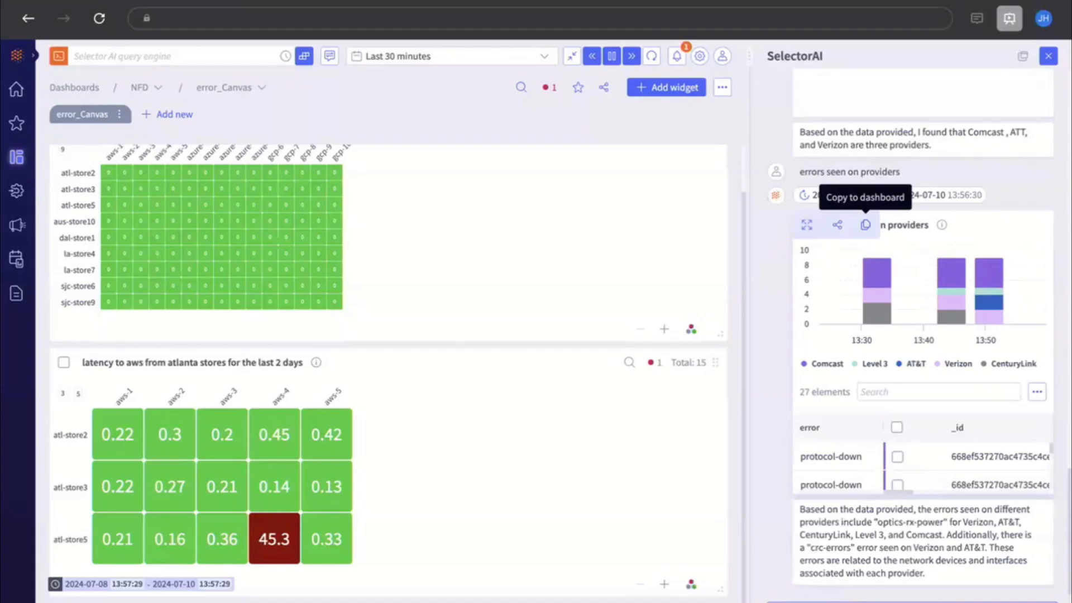
pyautogui.click(866, 224)
pyautogui.click(758, 426)
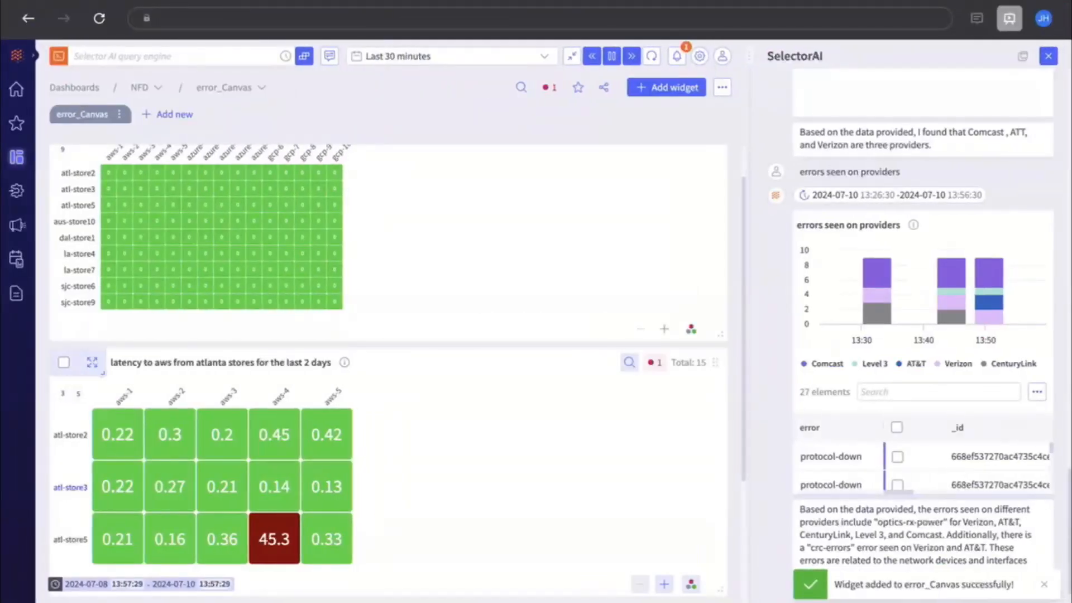
pyautogui.scroll(-5, 413, 447)
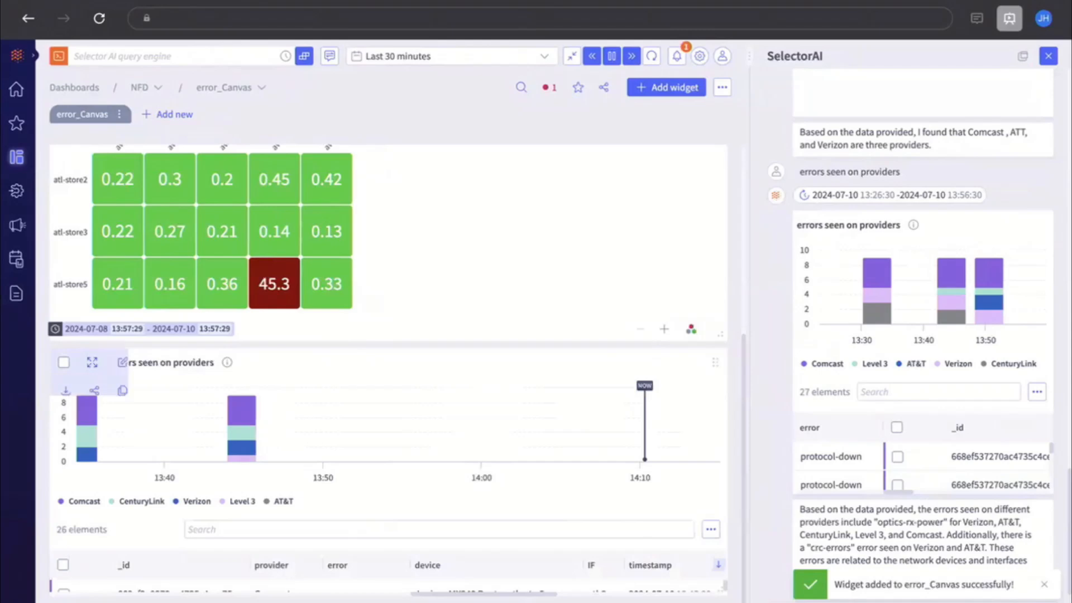
# Expand the 'errors seen on providers' widget and filter its table for com, then close the expanded view
pyautogui.click(92, 362)
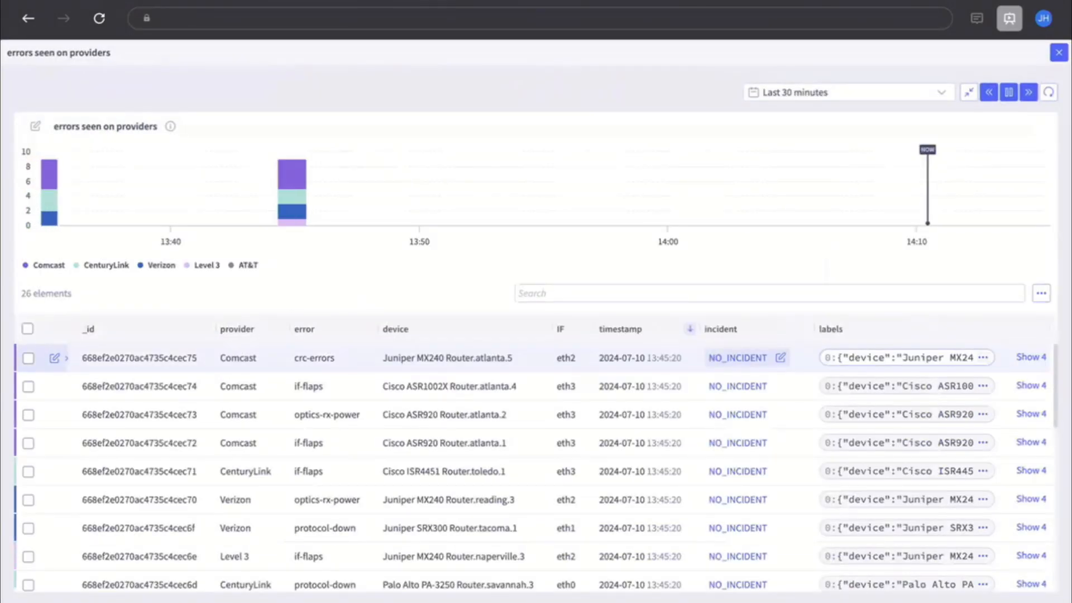
pyautogui.click(564, 294)
pyautogui.write('com')
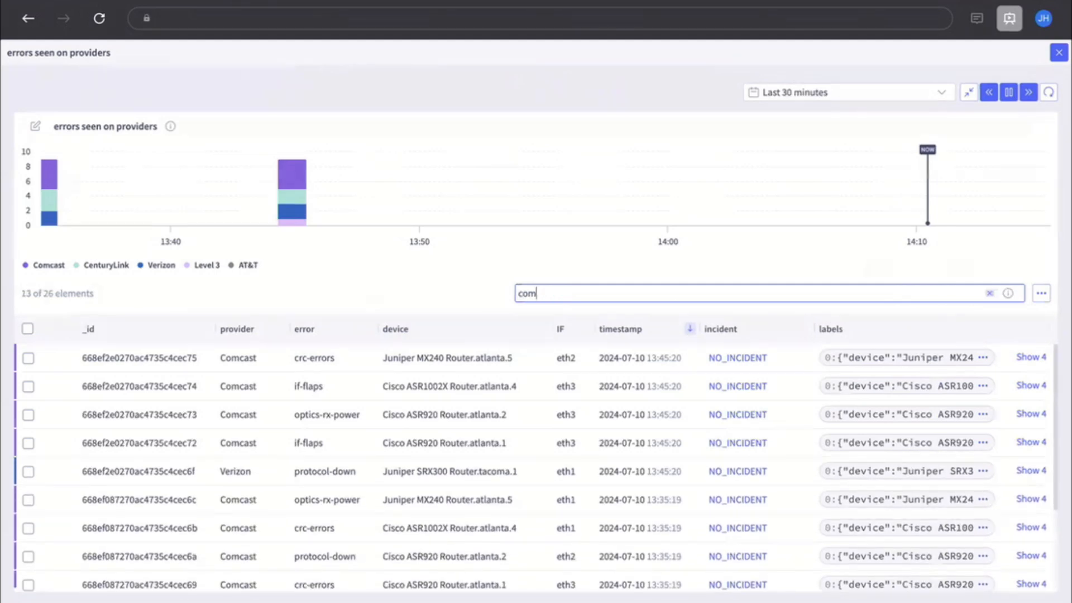
pyautogui.click(1058, 52)
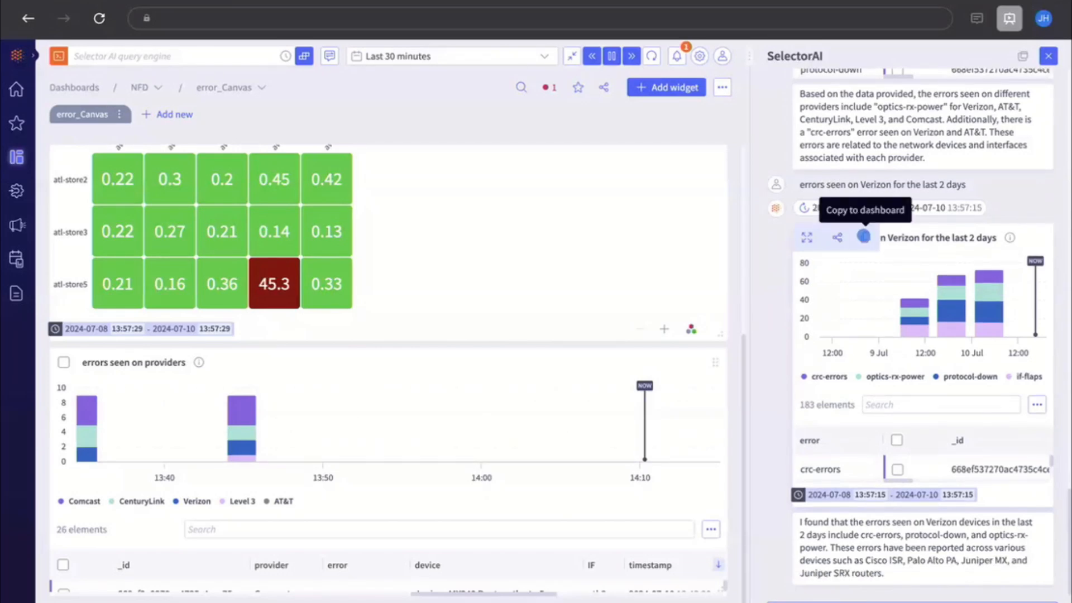
# Copy the 'errors seen on Verizon for the last 2 days' chart to the error_Canvas dashboard
pyautogui.click(865, 238)
pyautogui.click(758, 426)
pyautogui.hotkey('ctrl', 'Left')
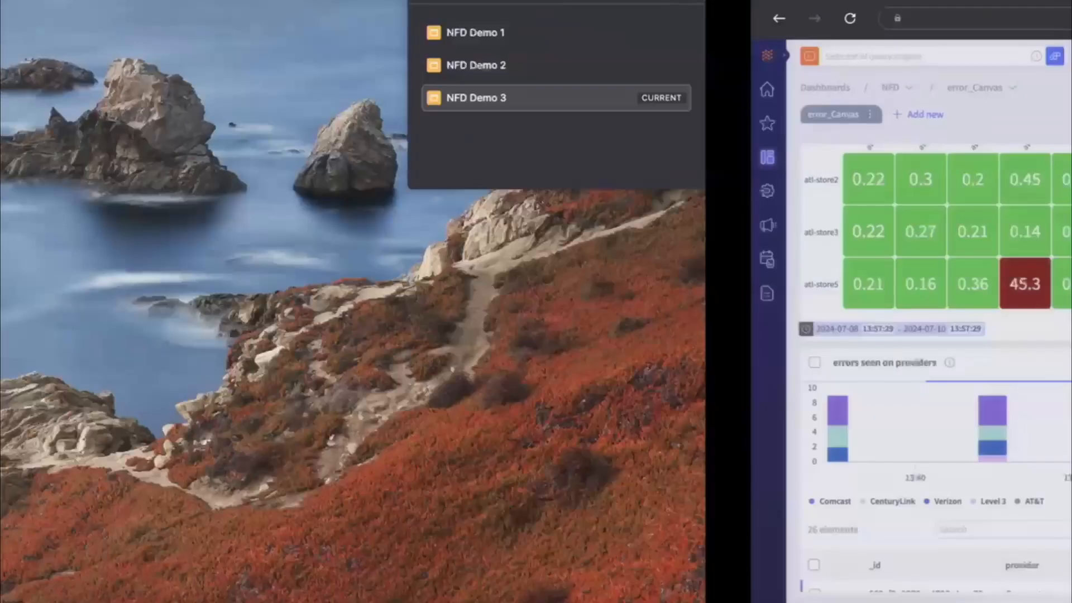
pyautogui.hotkey('ctrl', 'Right')
# Expand the 'errors seen on verizon for the last 2 days' widget and filter its table for atl
pyautogui.scroll(-2, 389, 374)
pyautogui.scroll(-3, 388, 374)
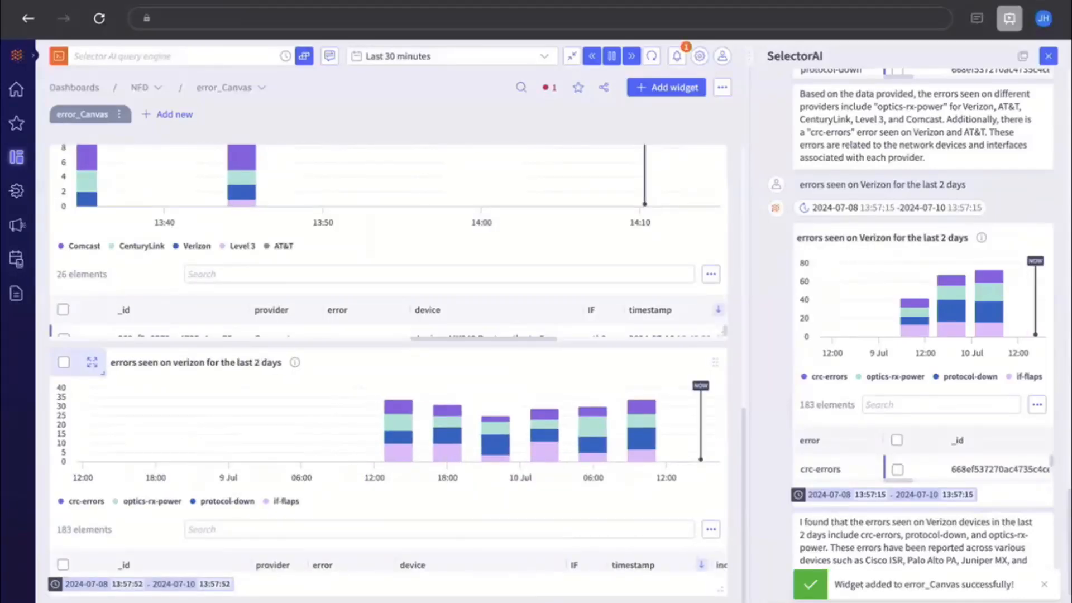
pyautogui.click(95, 365)
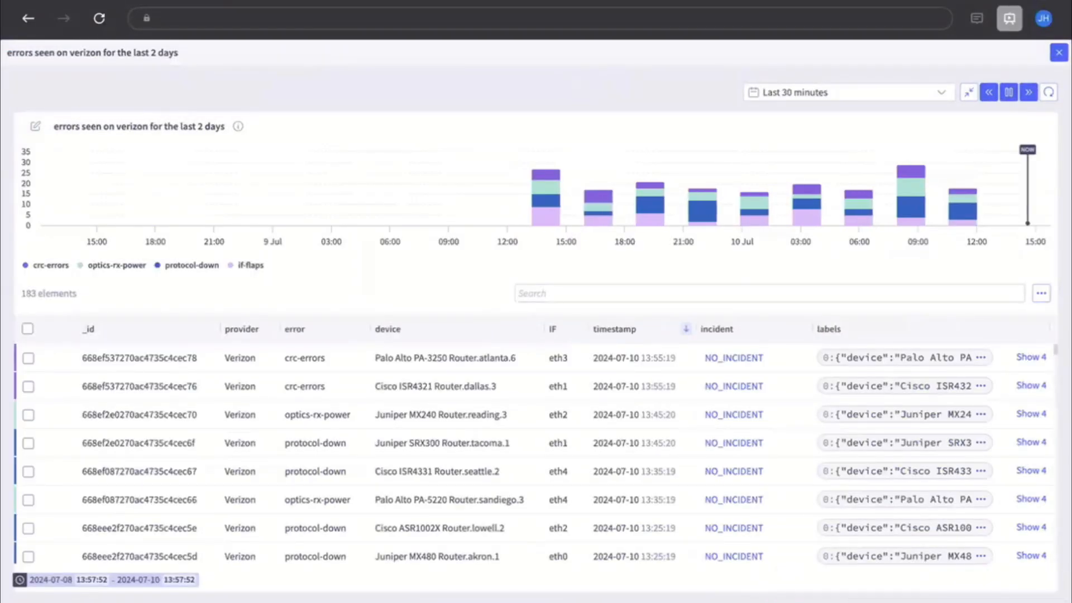
pyautogui.click(558, 294)
pyautogui.write('at')
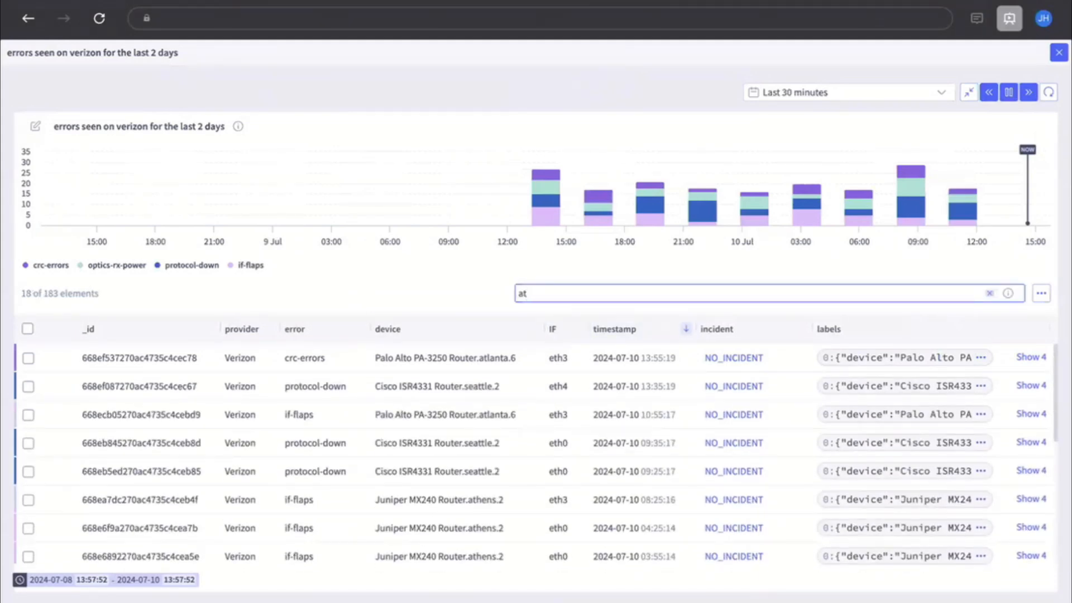
pyautogui.write('l')
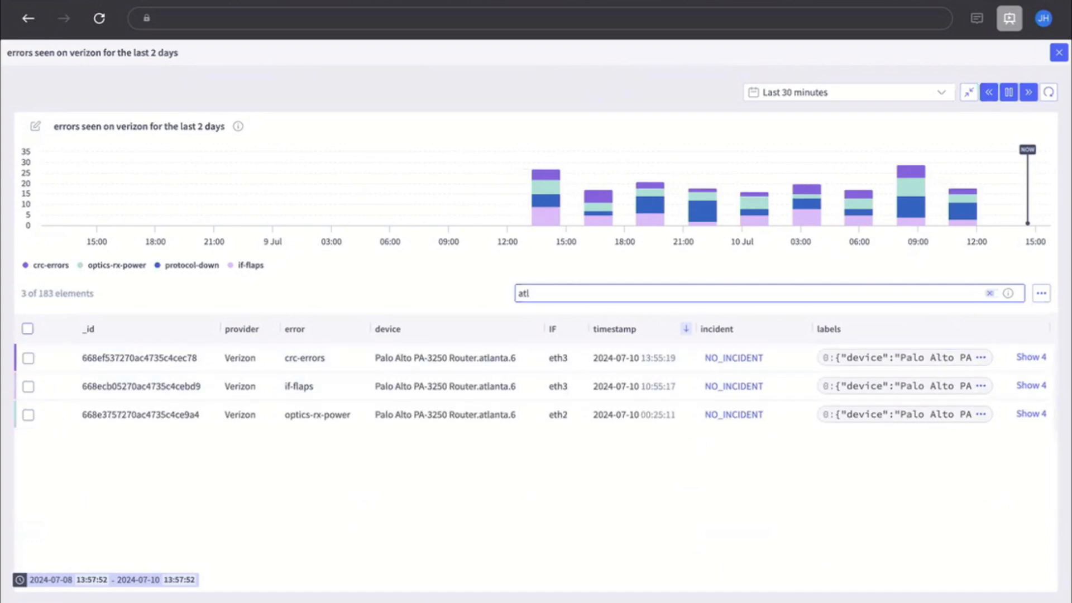
# Select all the filtered Atlanta entries and open attaching them to a new incident
pyautogui.click(27, 329)
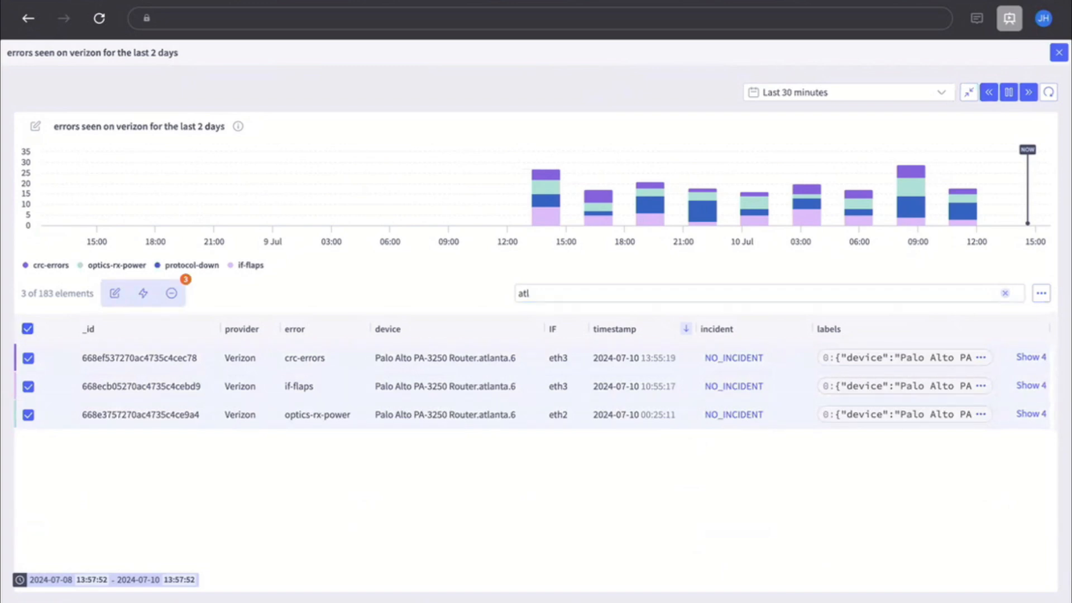
pyautogui.click(143, 293)
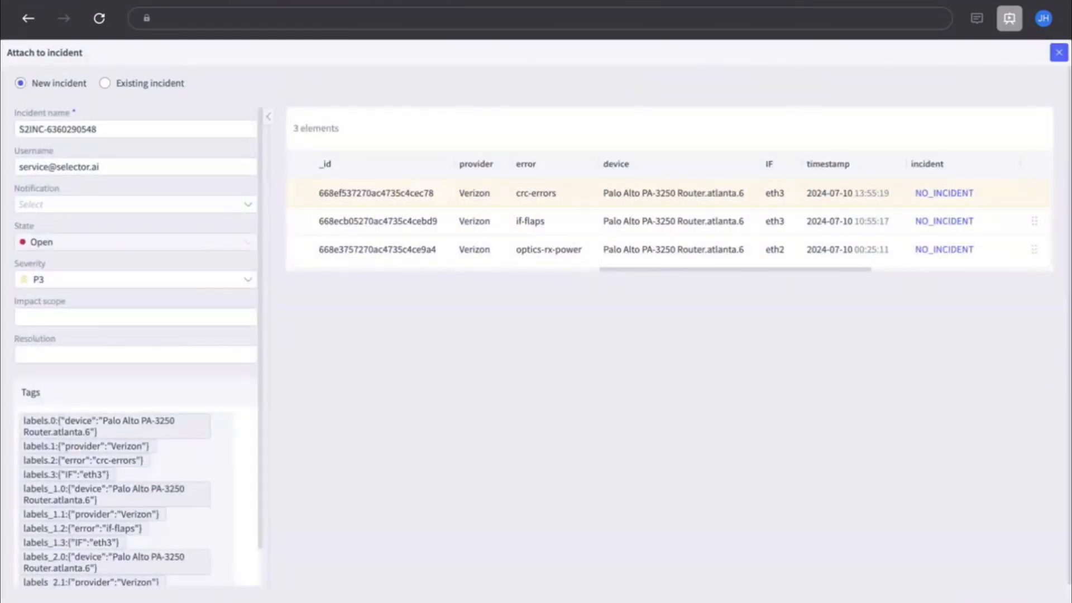
# Clear the severity setting of the new incident
pyautogui.scroll(-1, 145, 470)
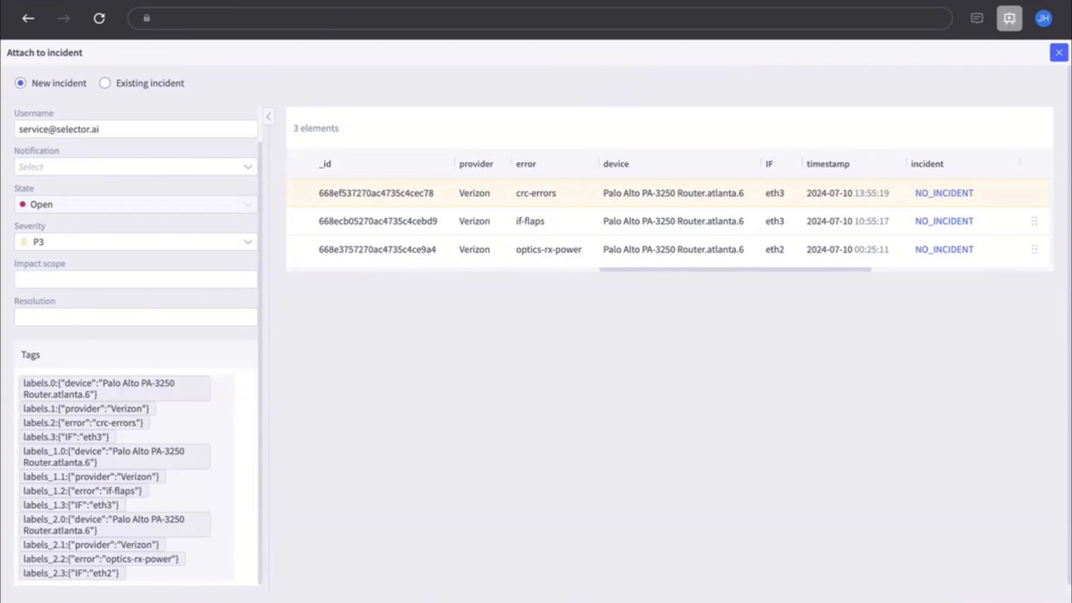
pyautogui.click(248, 241)
pyautogui.click(248, 241)
pyautogui.click(357, 313)
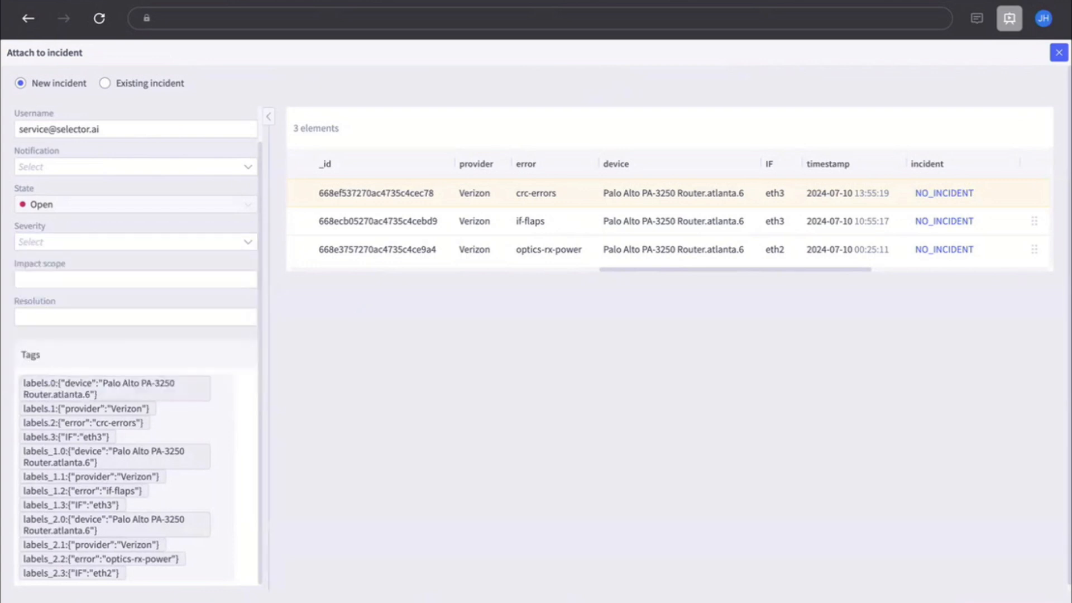